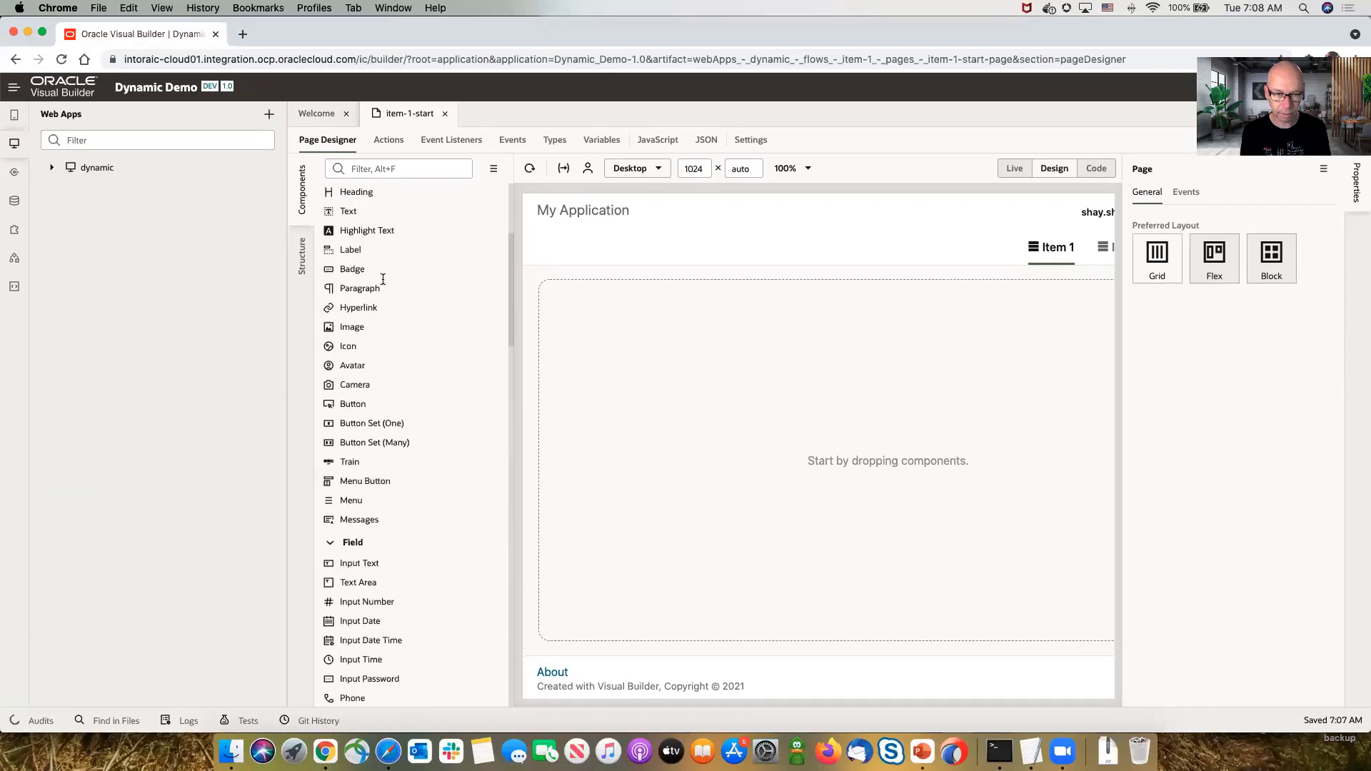
# - Search the component catalog for "jet dyn"
pyautogui.scroll(-15, 383, 278)
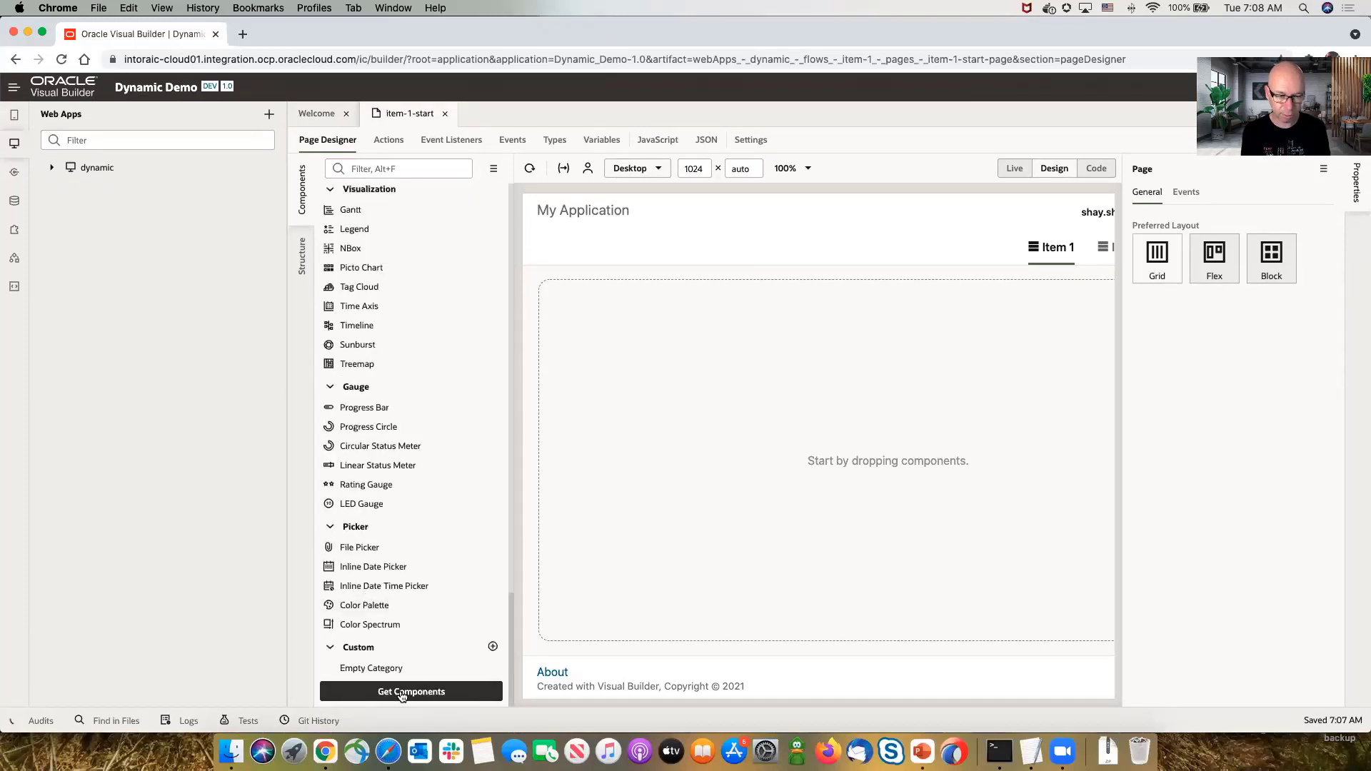
pyautogui.click(15, 231)
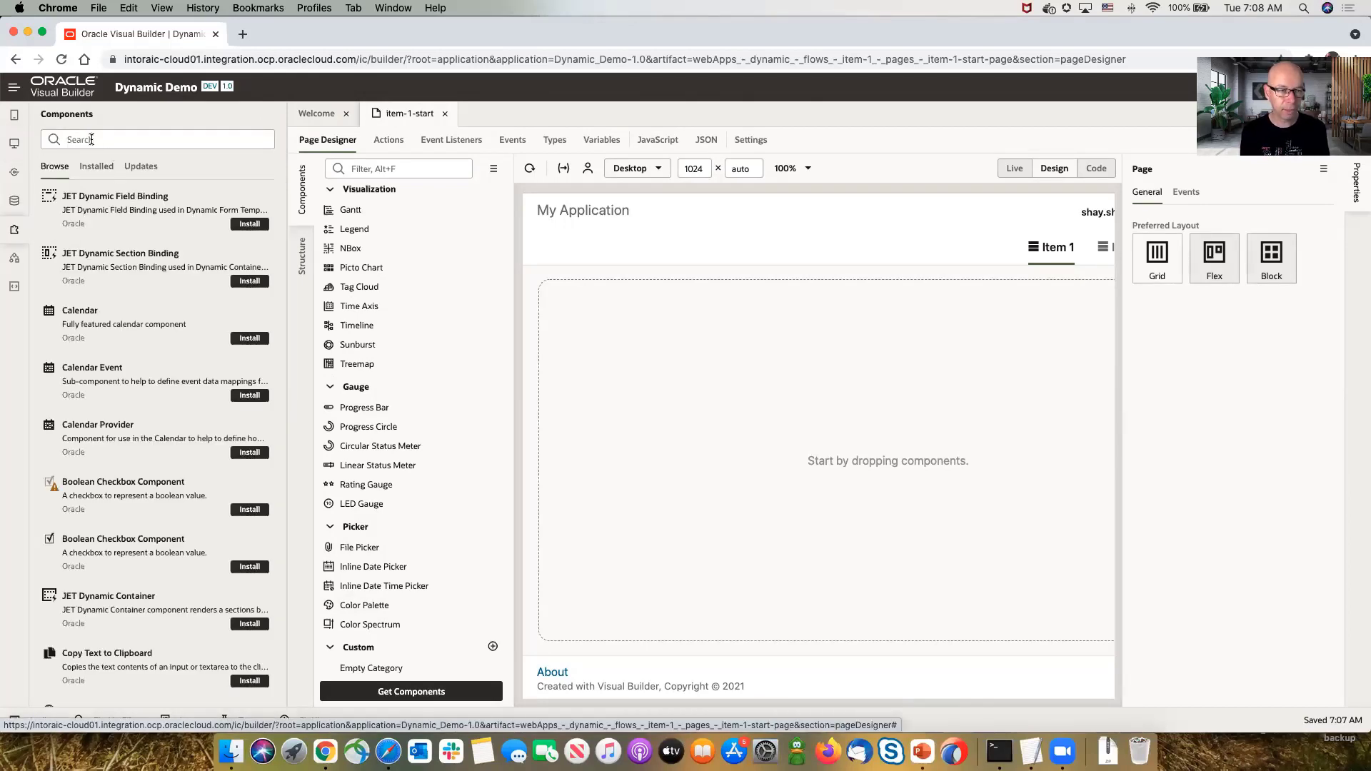
pyautogui.scroll(-15, 141, 223)
pyautogui.scroll(10, 142, 225)
pyautogui.click(145, 140)
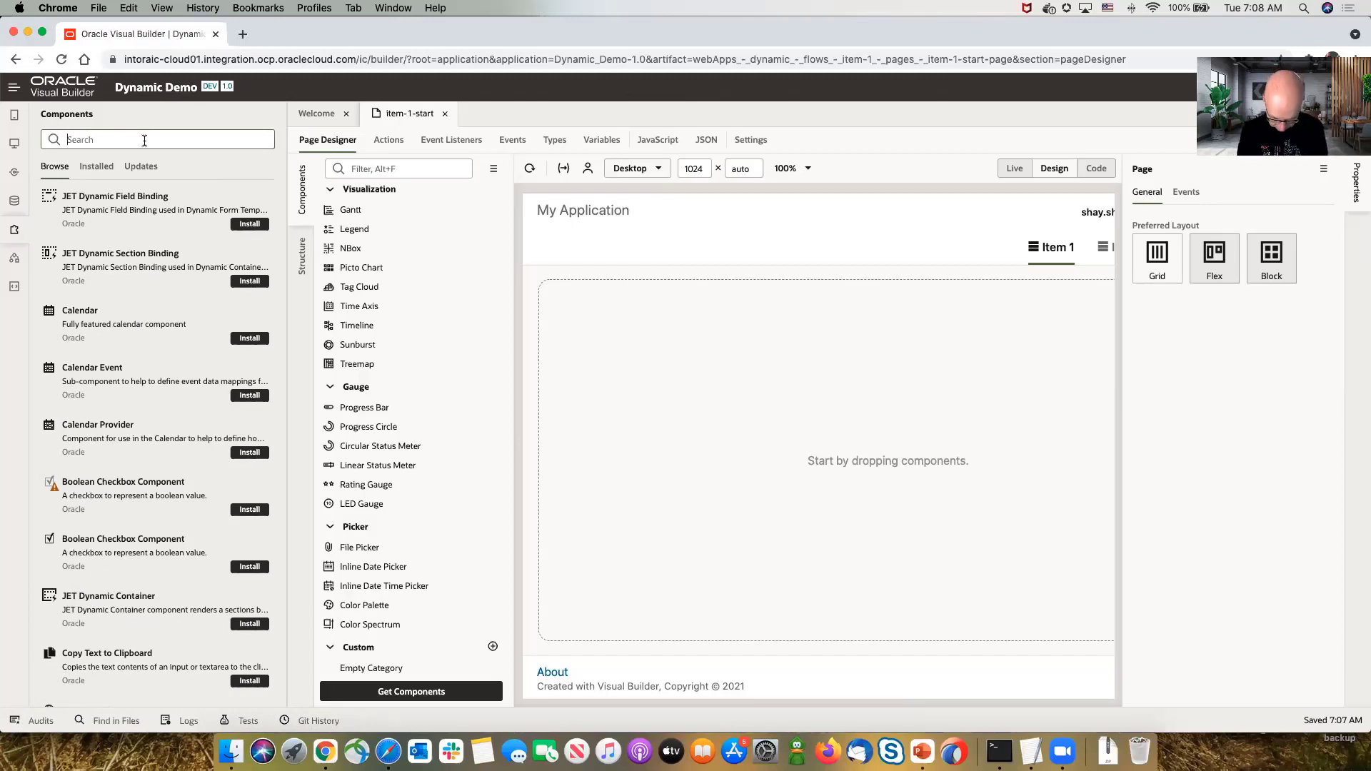
pyautogui.write('jet dyn')
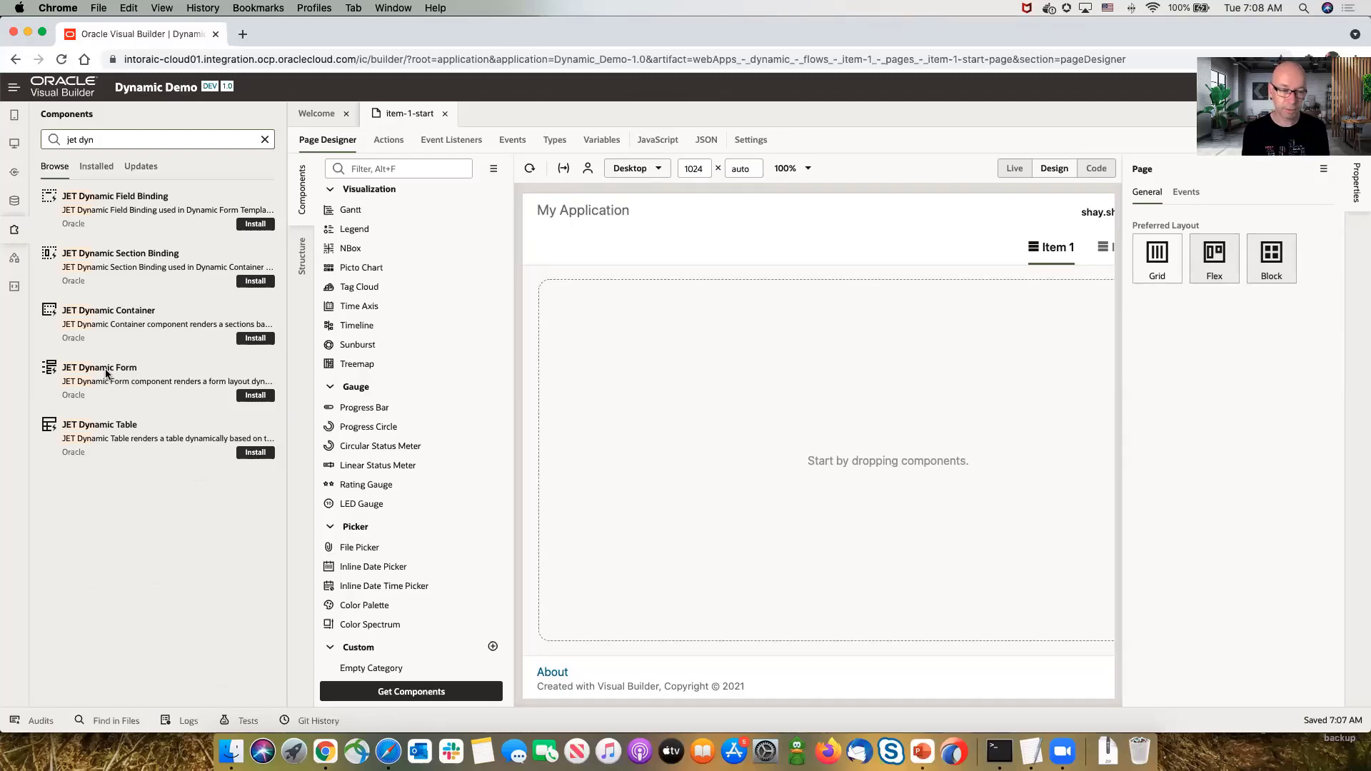
# - Install the JET Dynamic Table component and accept its license agreement
pyautogui.click(264, 455)
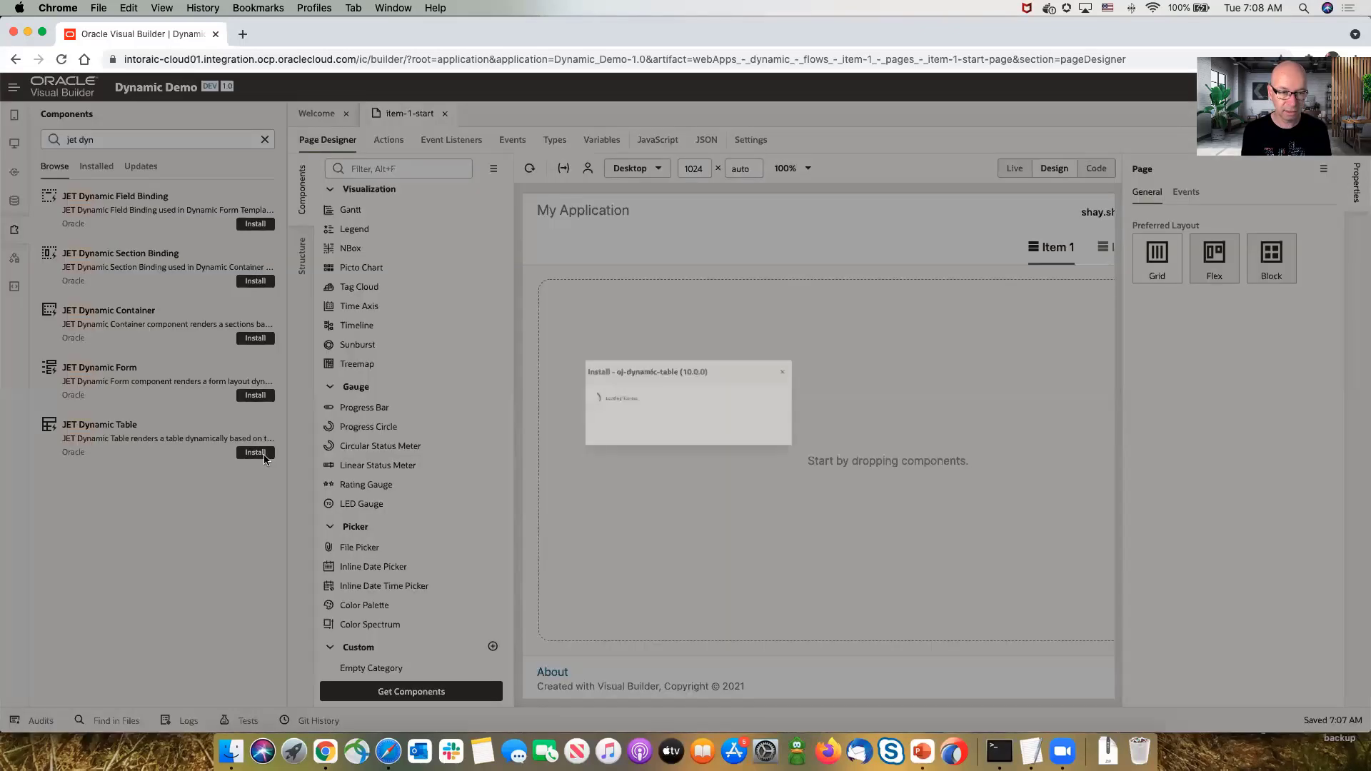
pyautogui.scroll(-5, 643, 428)
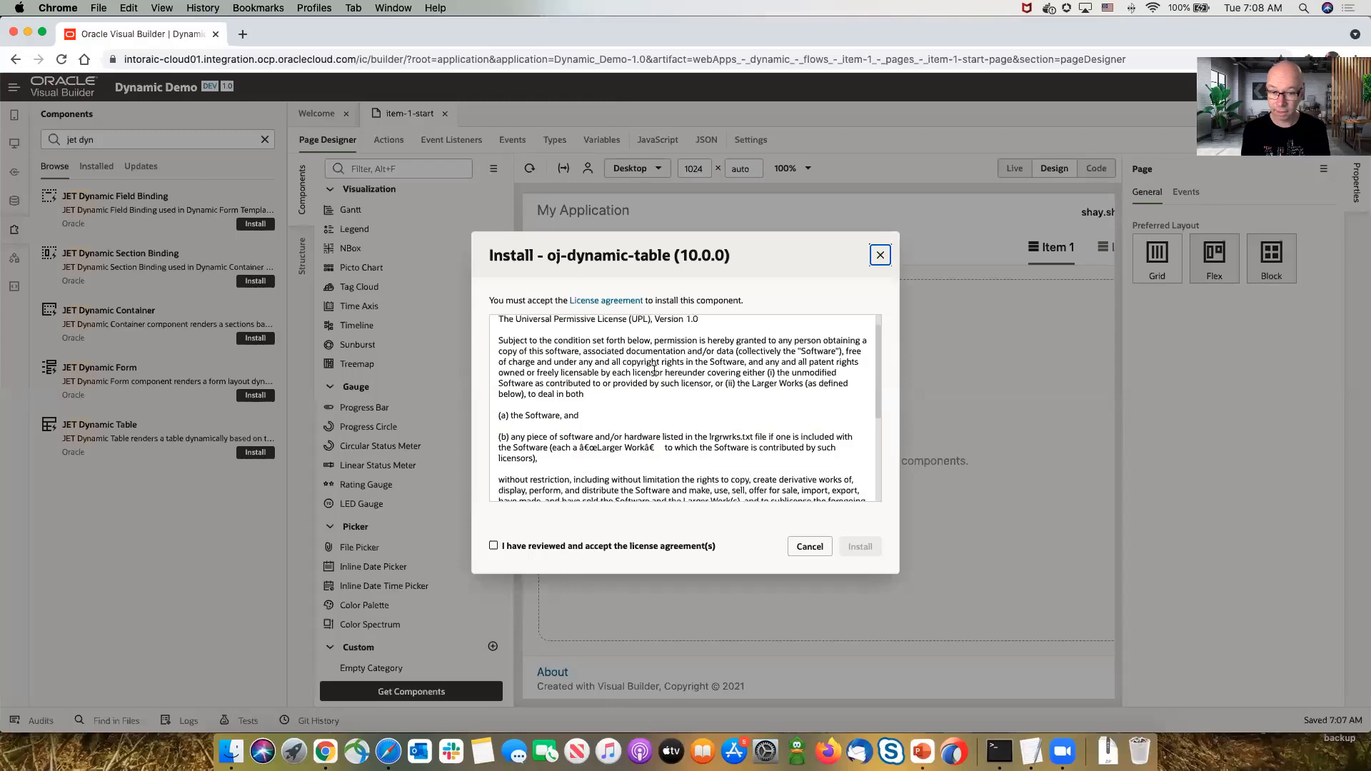
pyautogui.click(551, 546)
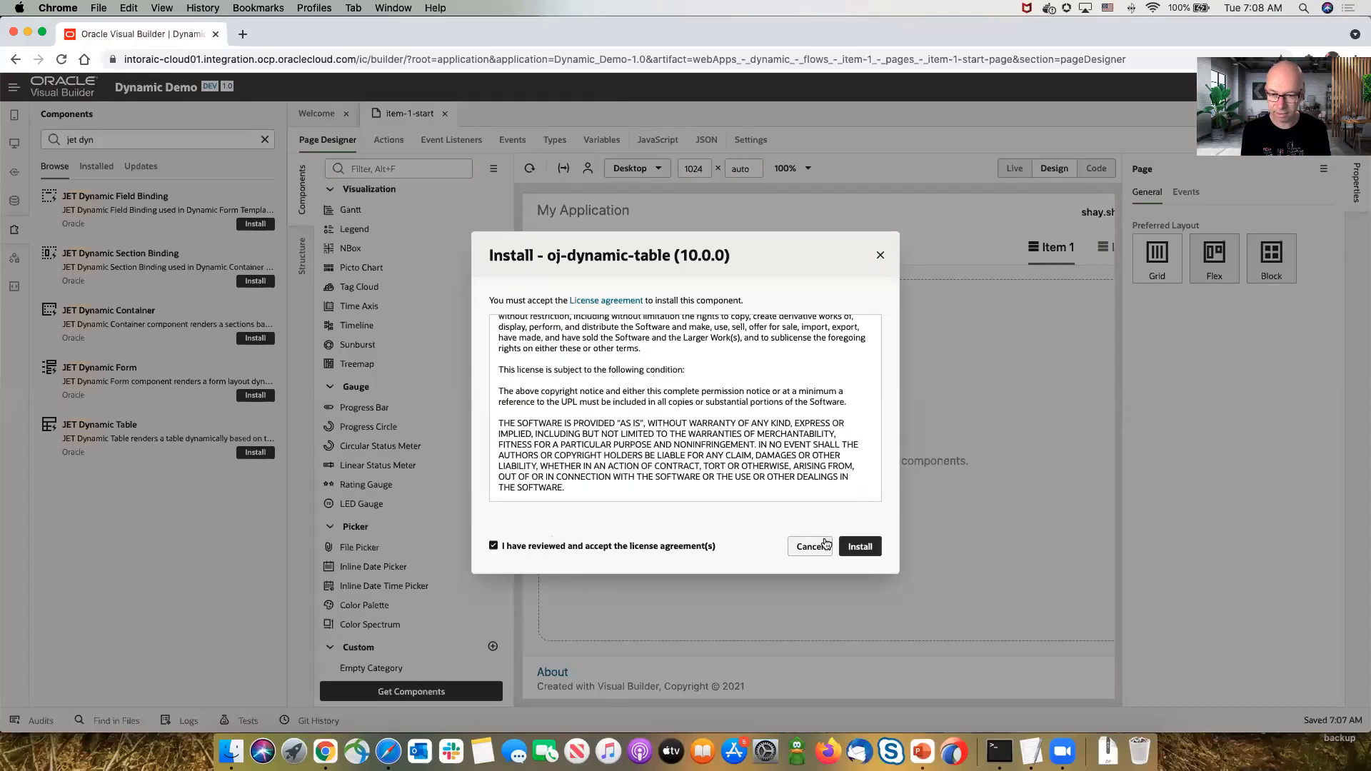
pyautogui.click(858, 548)
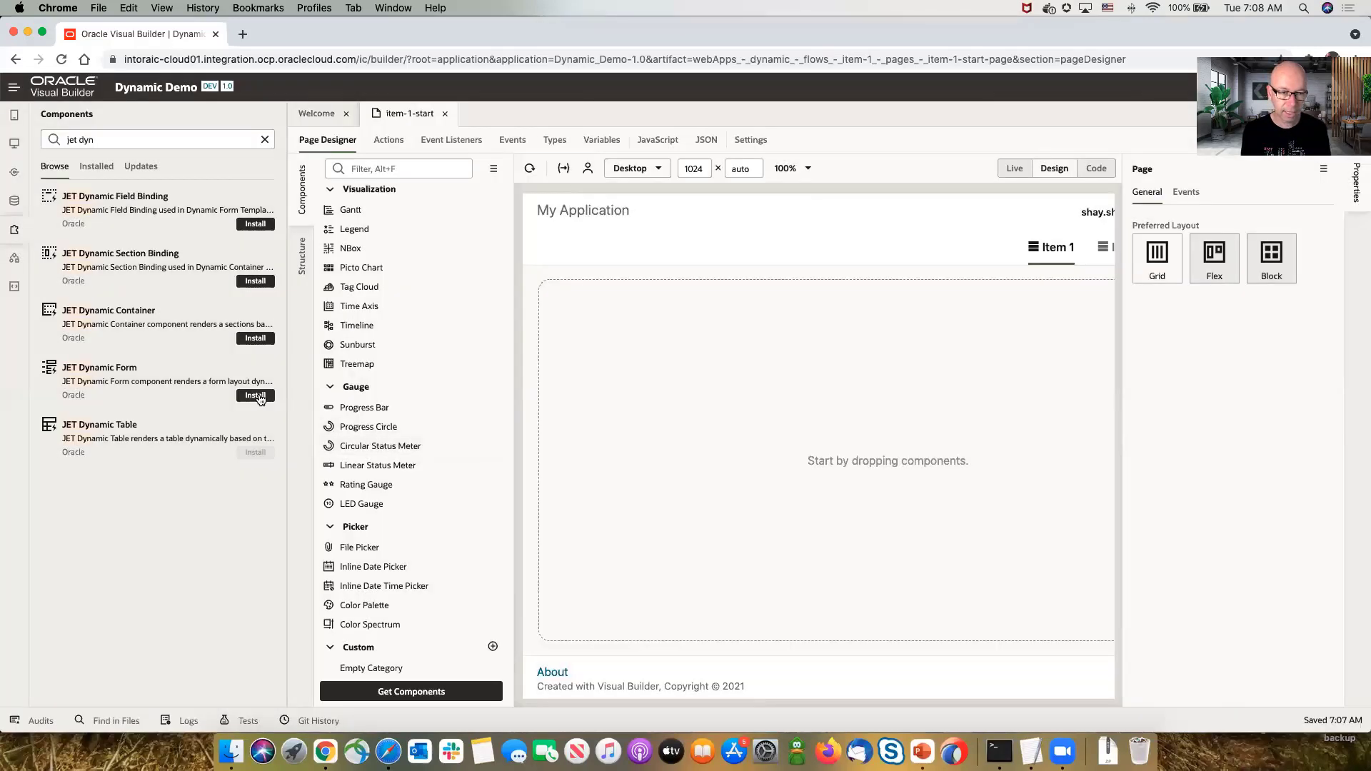
# - Install the JET Dynamic Form and JET Dynamic Container components, accepting the license agreement for each
pyautogui.click(256, 395)
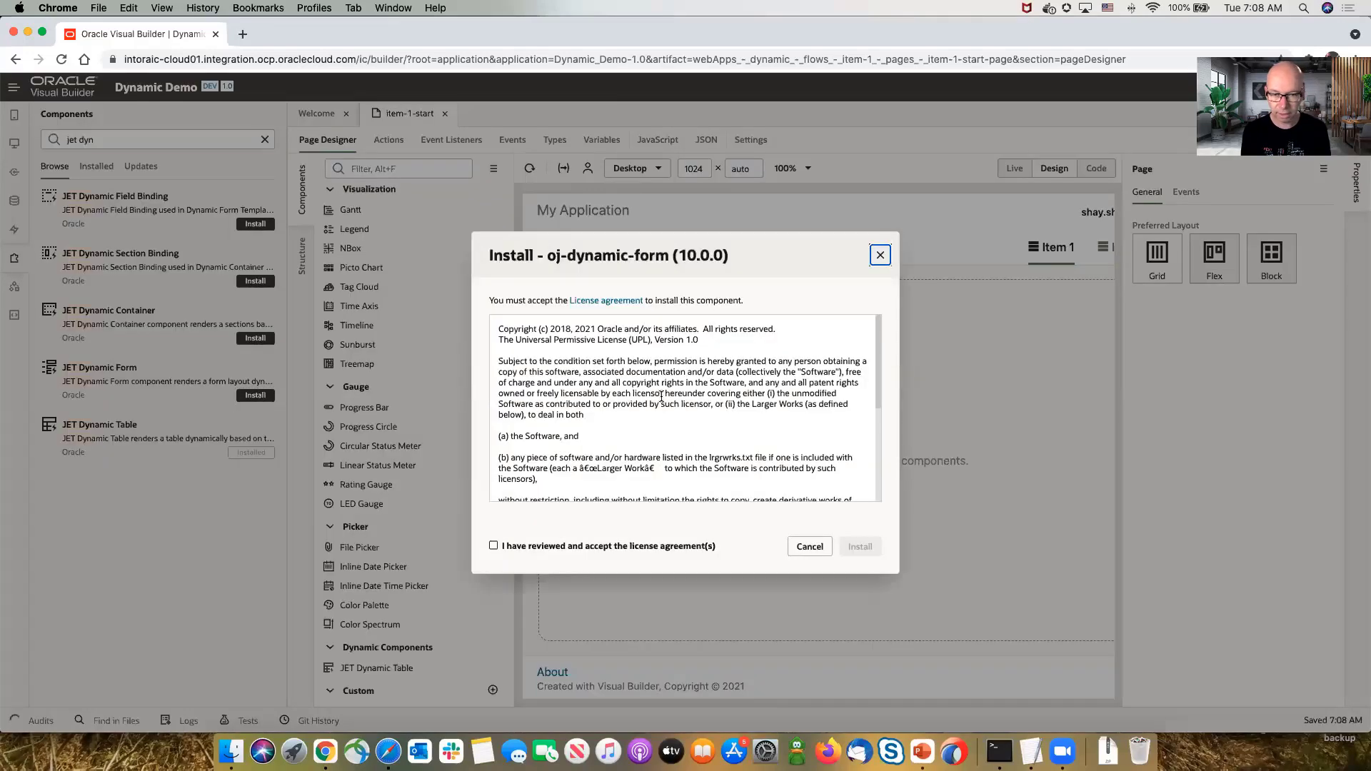
pyautogui.click(702, 547)
pyautogui.click(861, 546)
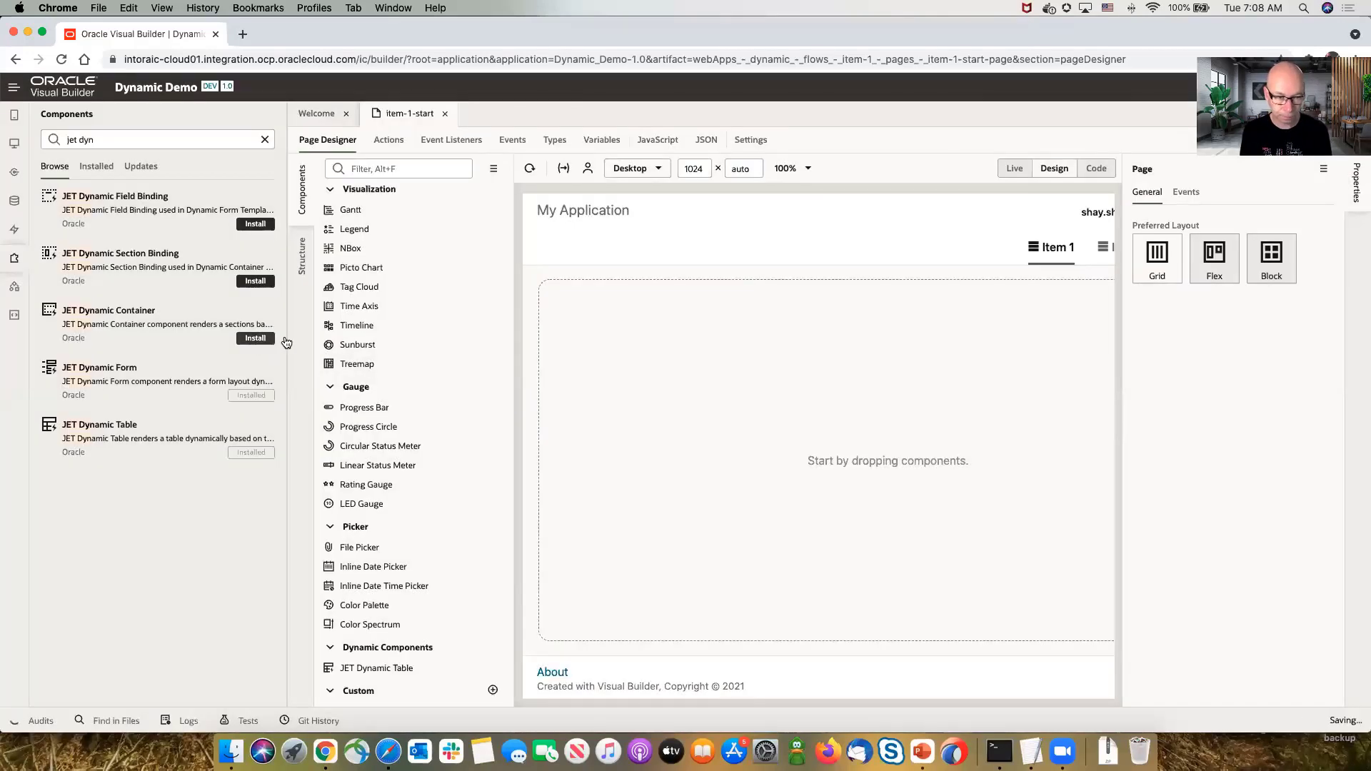
pyautogui.click(256, 338)
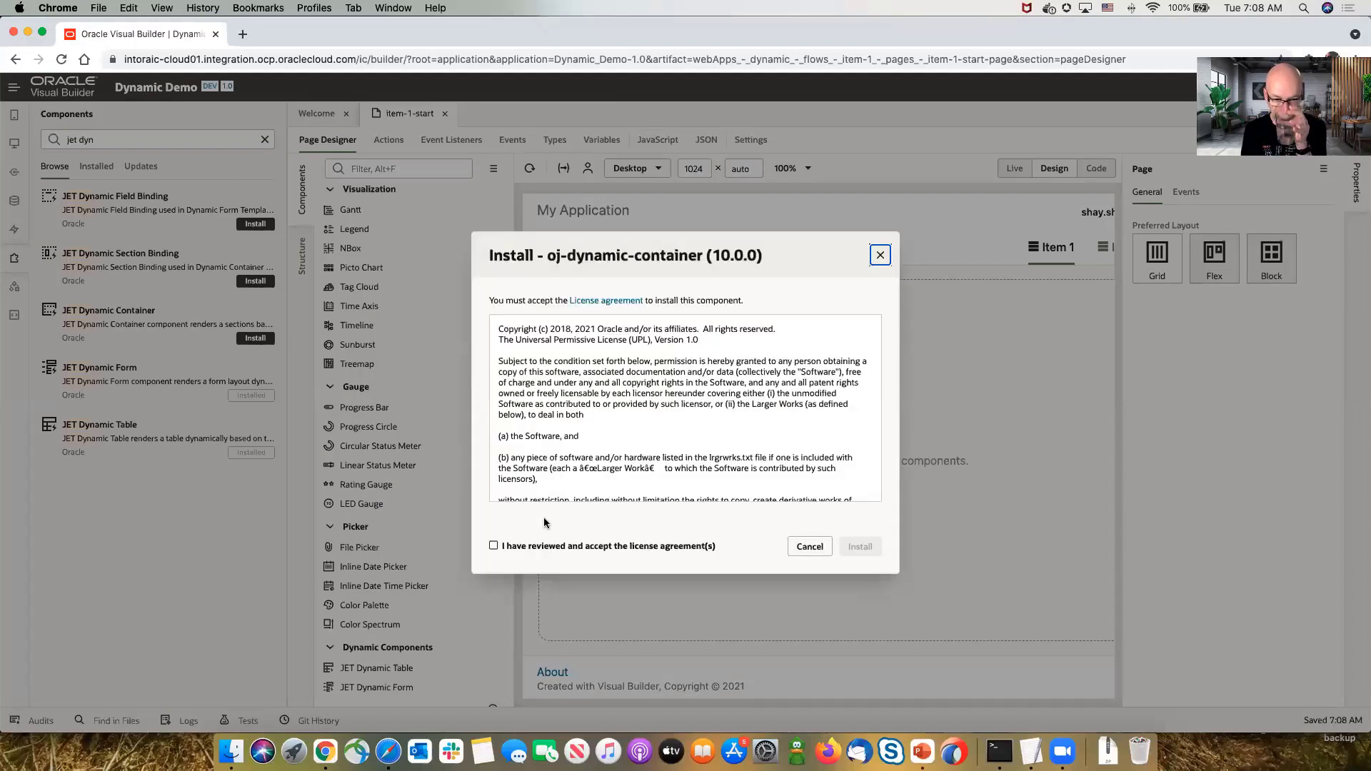
pyautogui.click(556, 546)
pyautogui.click(864, 548)
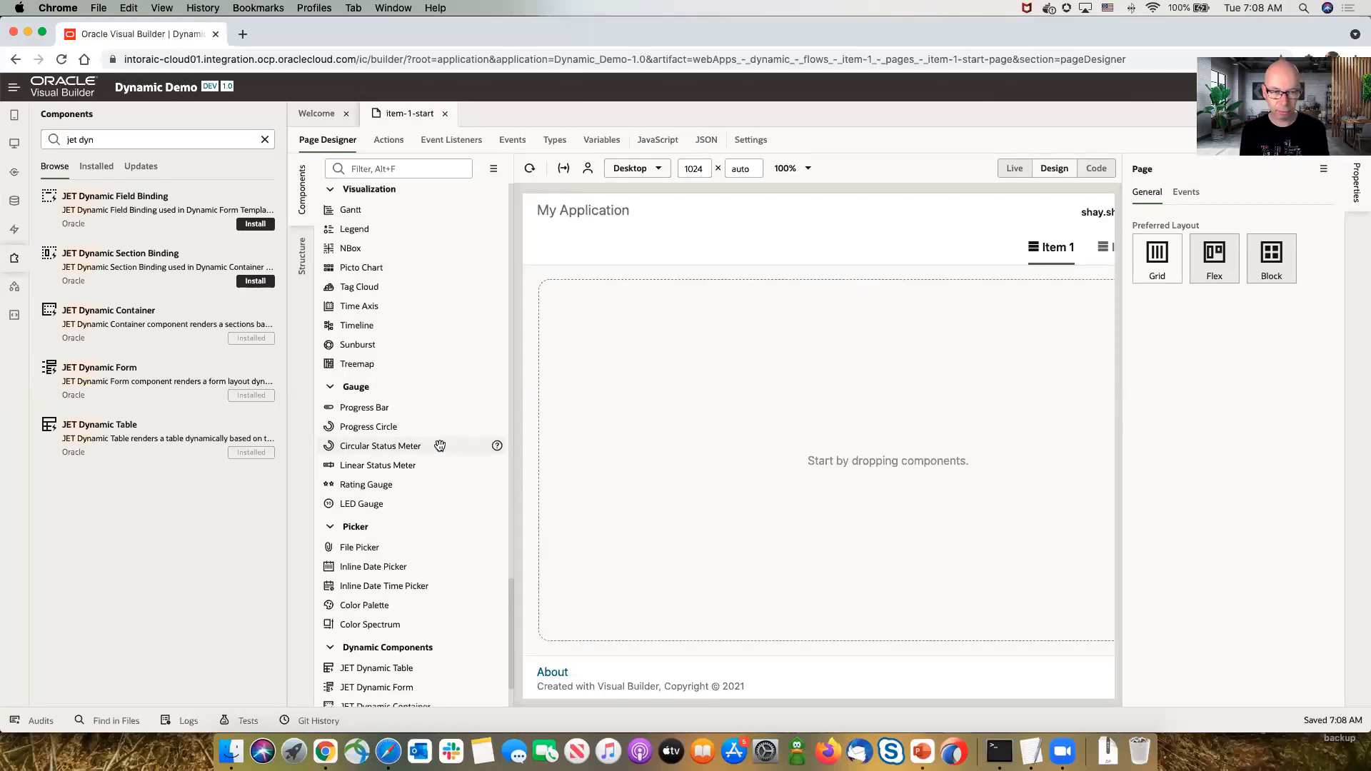
# - Place two Panels side by side on the item-1-start page, narrowing the first to make room for the second
pyautogui.click(16, 262)
pyautogui.scroll(-2, 180, 255)
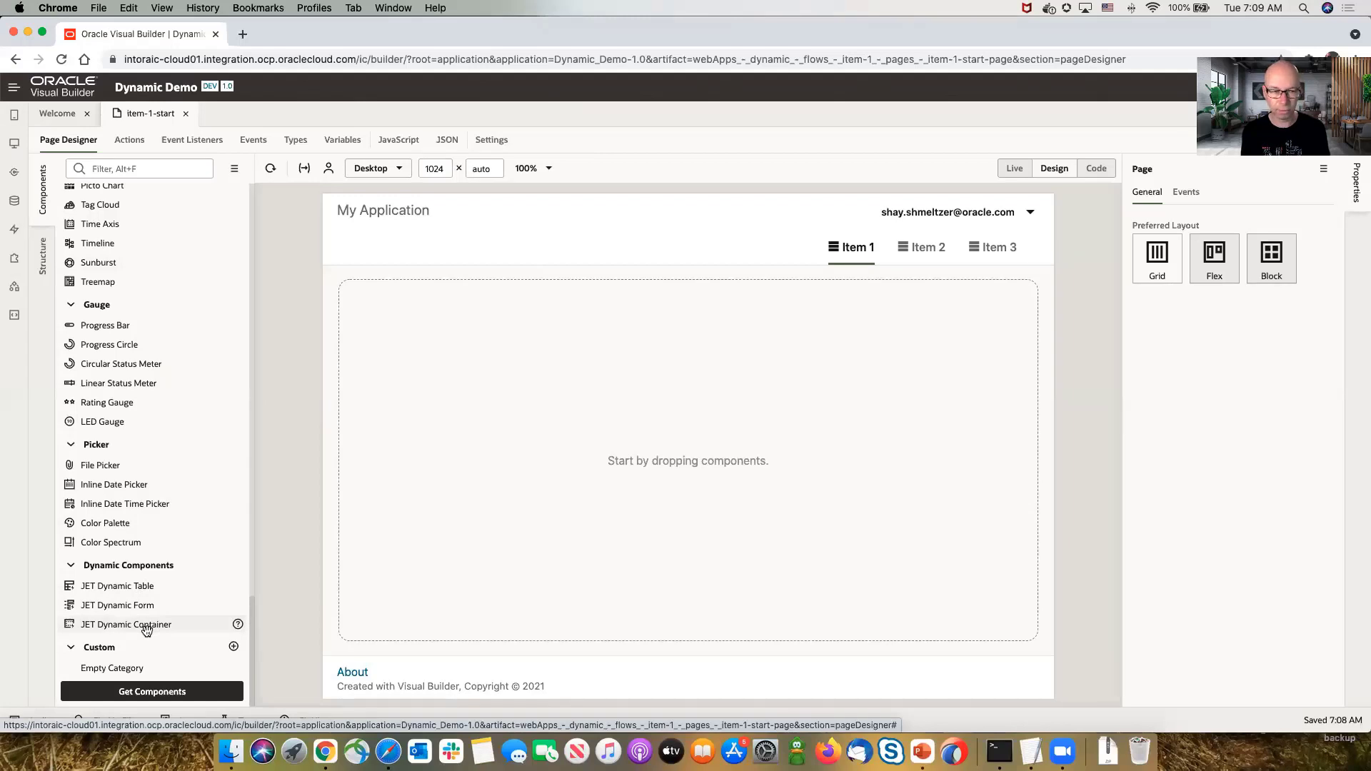
pyautogui.scroll(15, 142, 526)
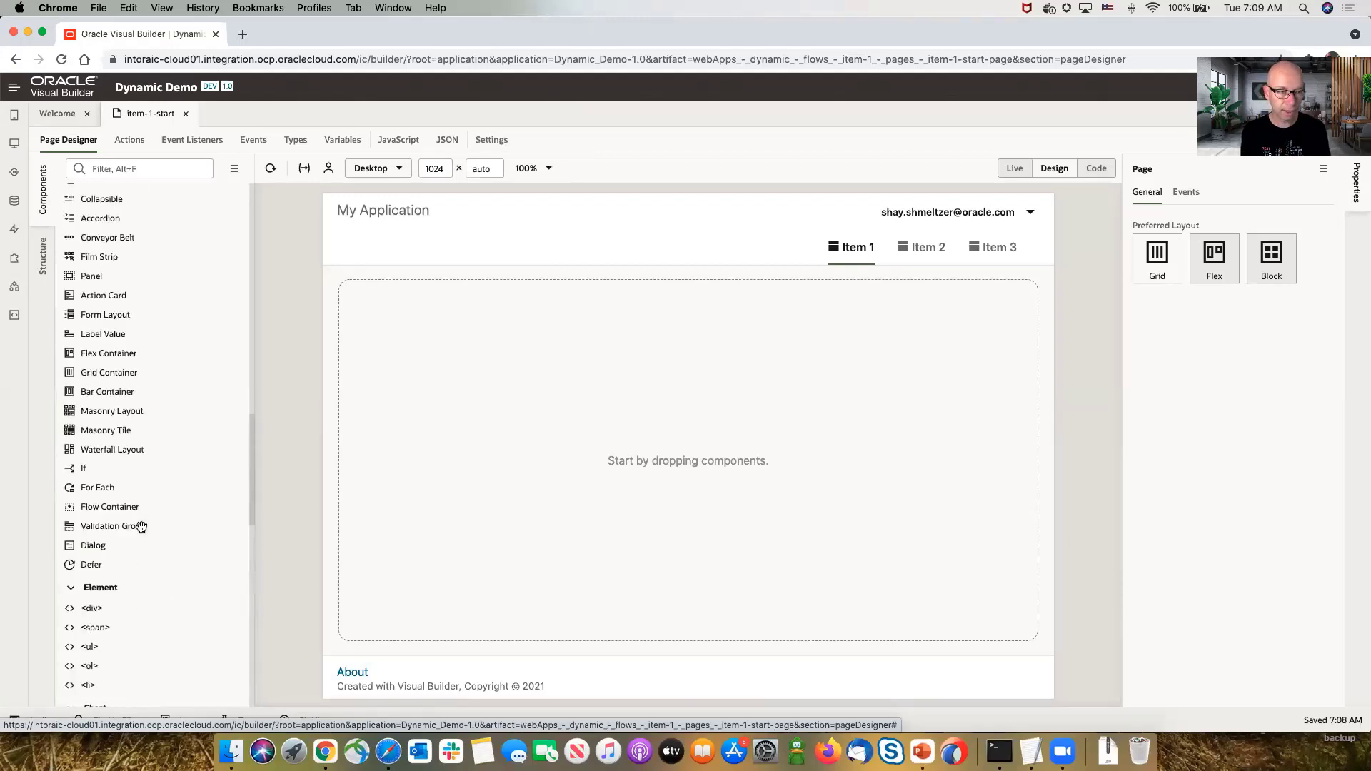
pyautogui.scroll(5, 141, 526)
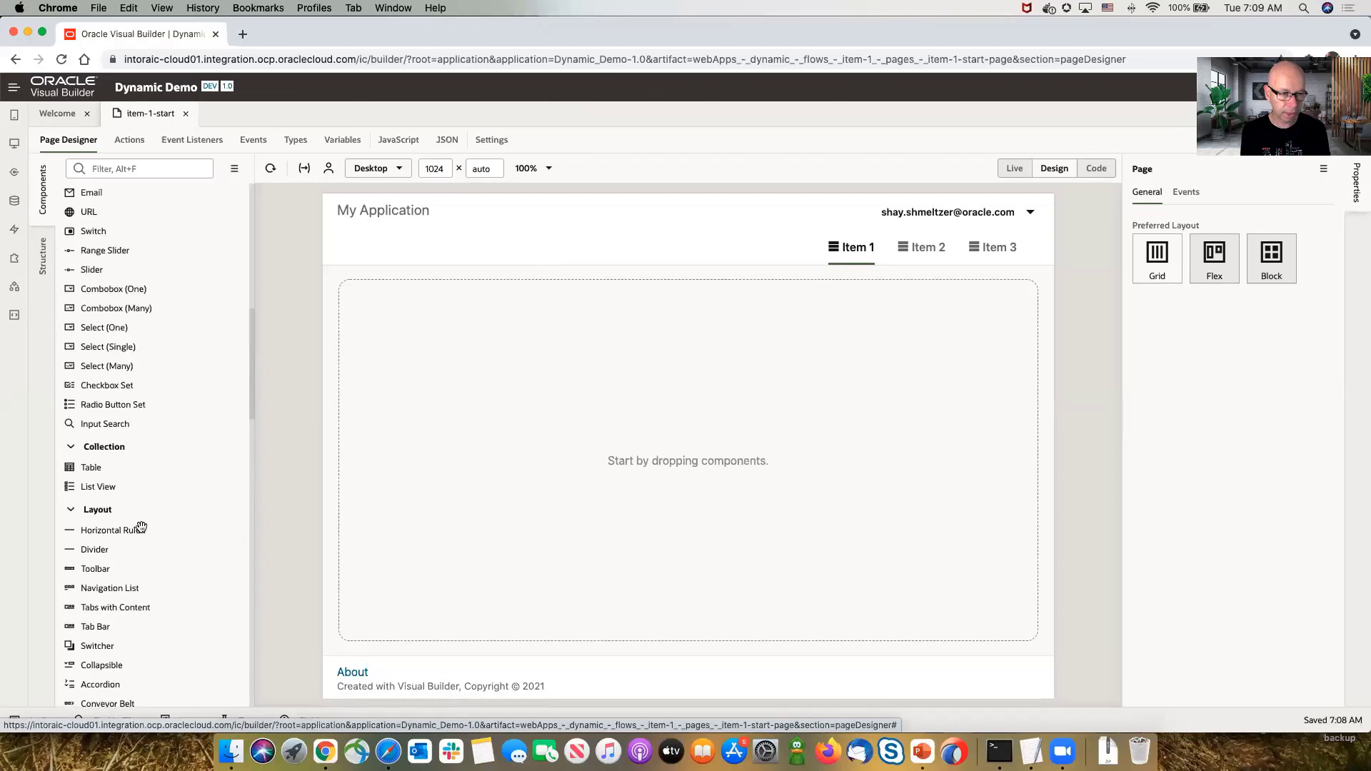
pyautogui.scroll(-10, 141, 526)
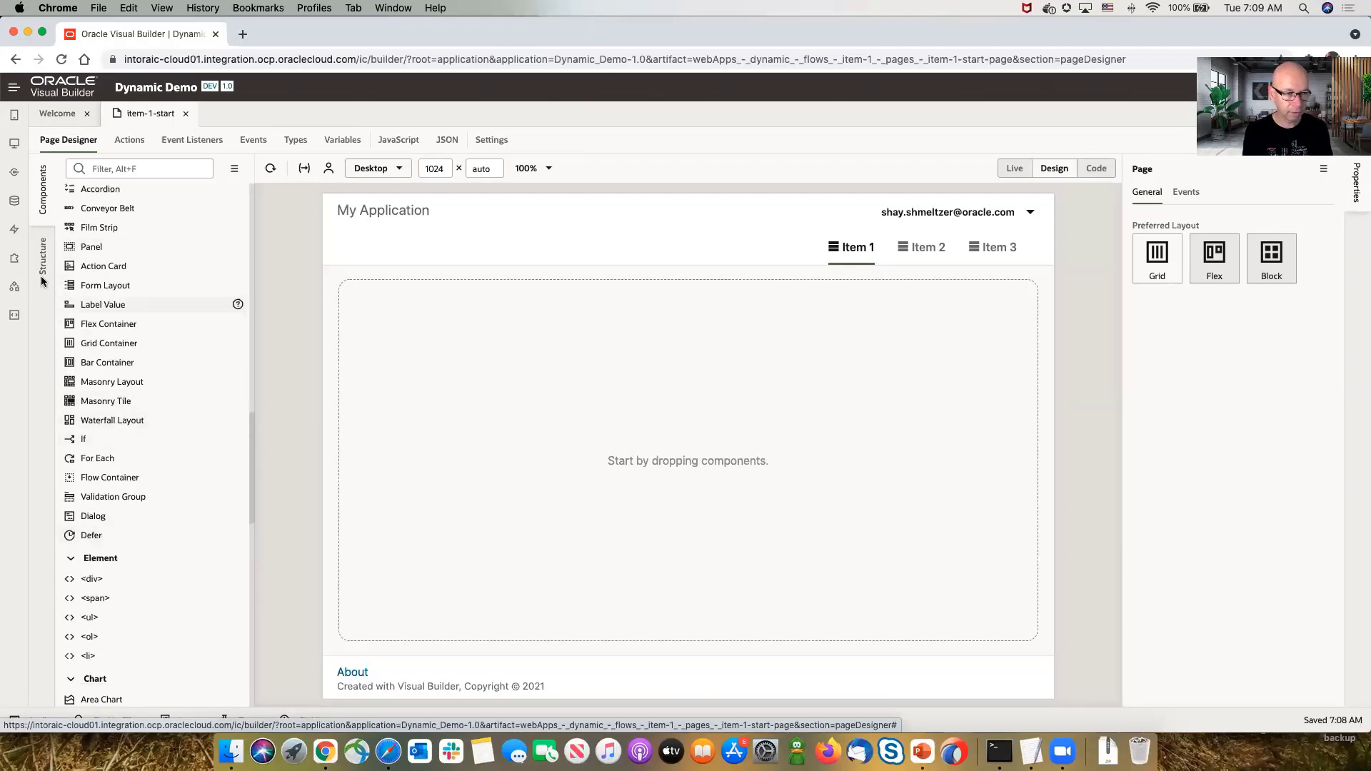
pyautogui.moveTo(69, 246); pyautogui.dragTo(386, 329)
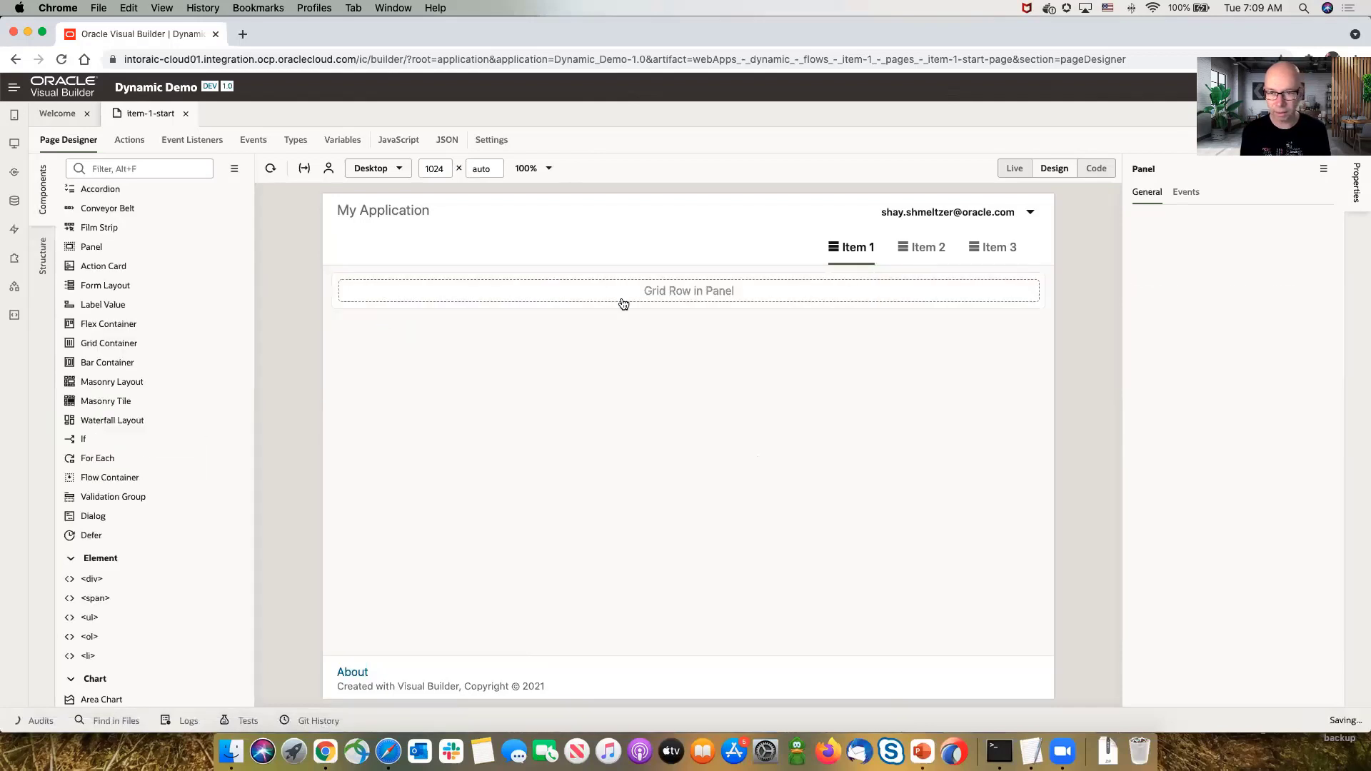
pyautogui.moveTo(1045, 291); pyautogui.dragTo(751, 308)
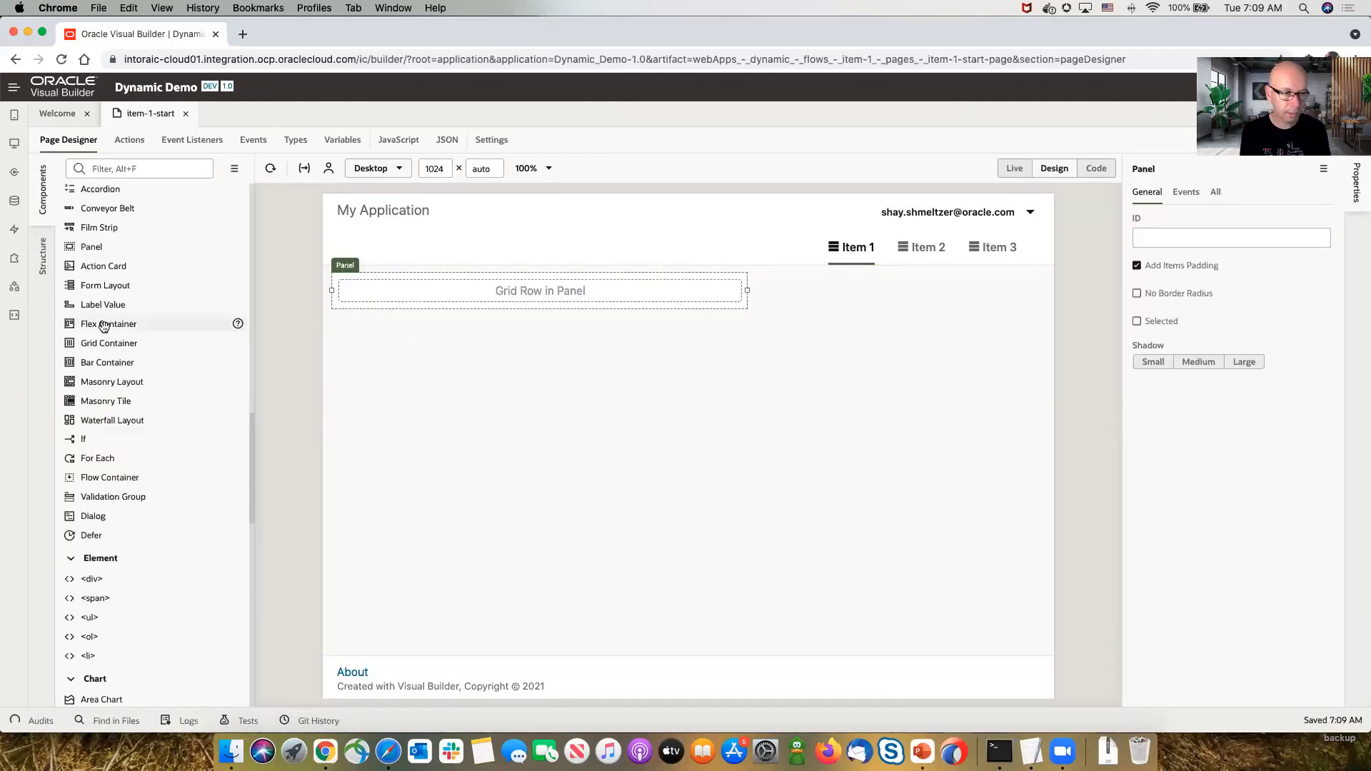
pyautogui.moveTo(90, 247); pyautogui.dragTo(812, 309)
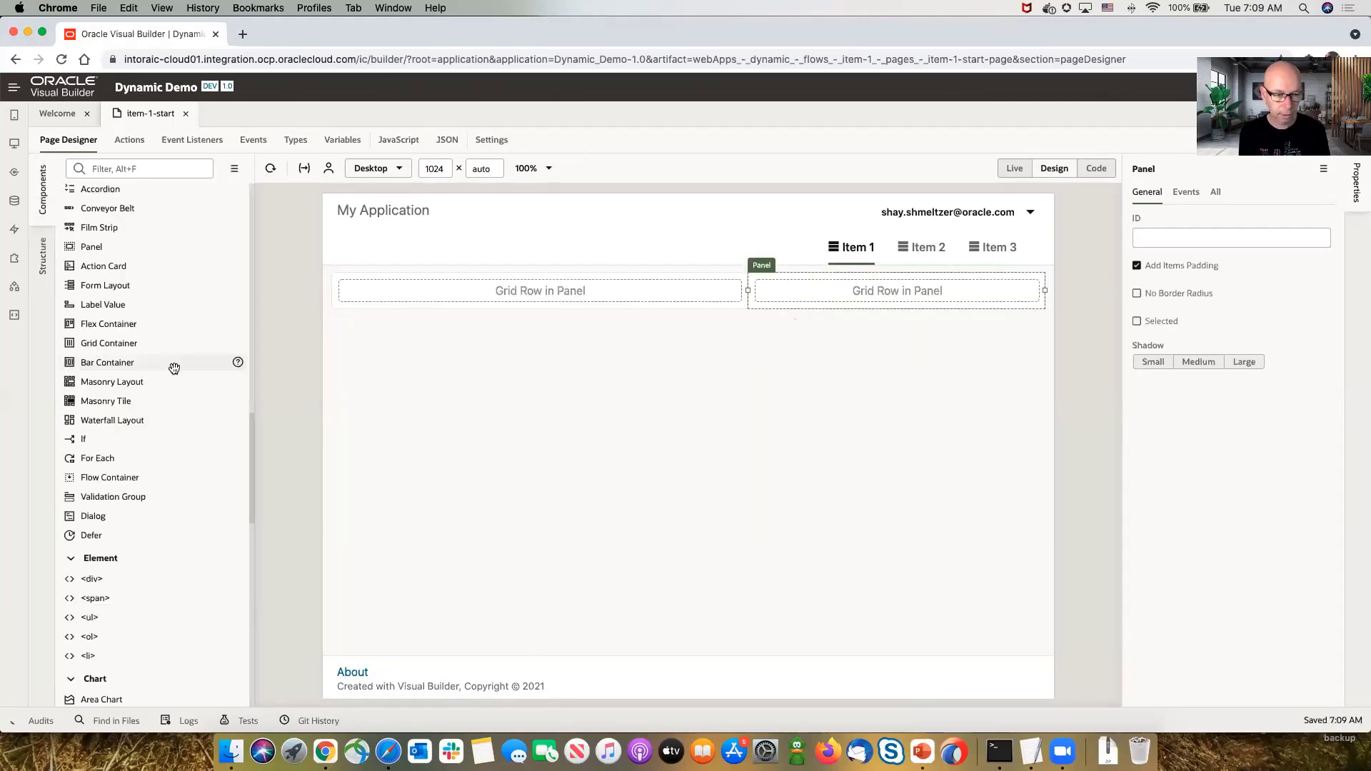
# - Add a JET Dynamic Table to the first, wider Panel and choose the Employees business object as its data source
pyautogui.scroll(-10, 113, 370)
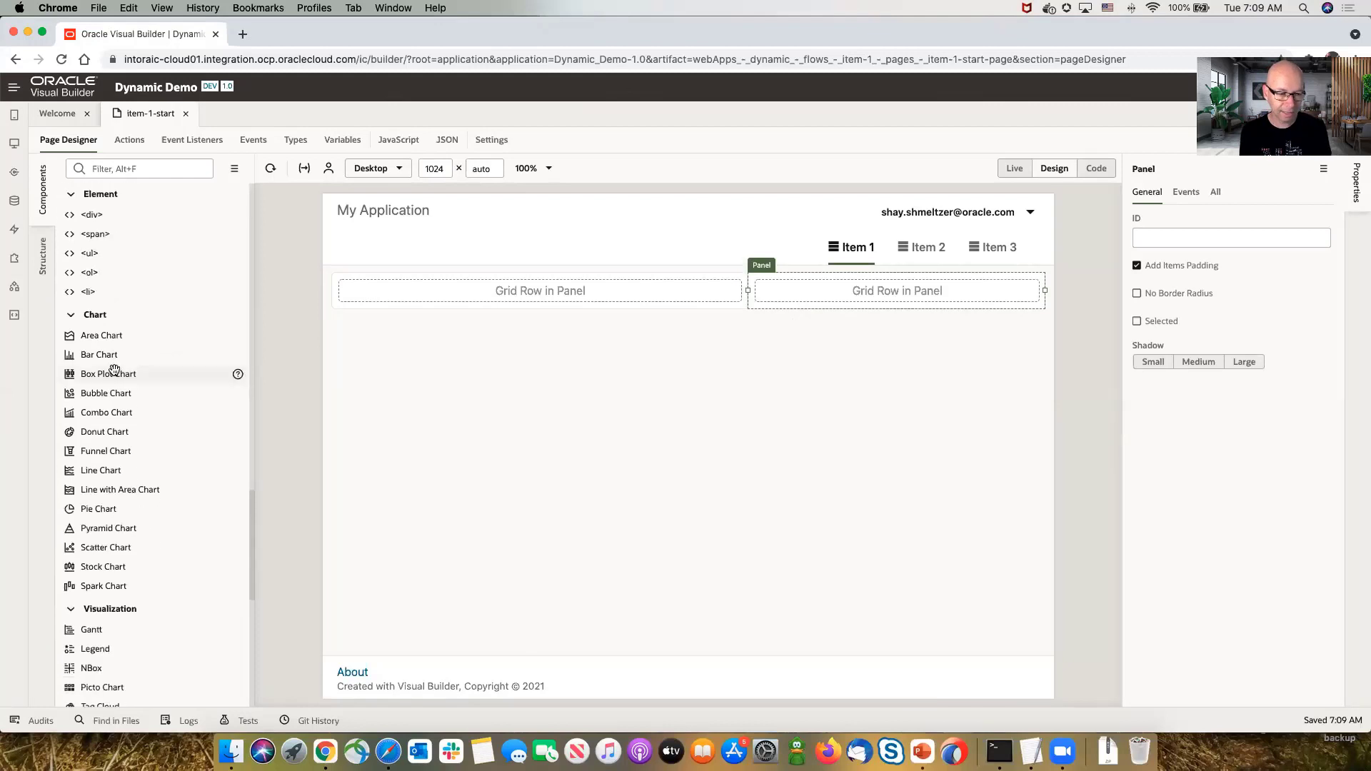
pyautogui.scroll(-5, 113, 370)
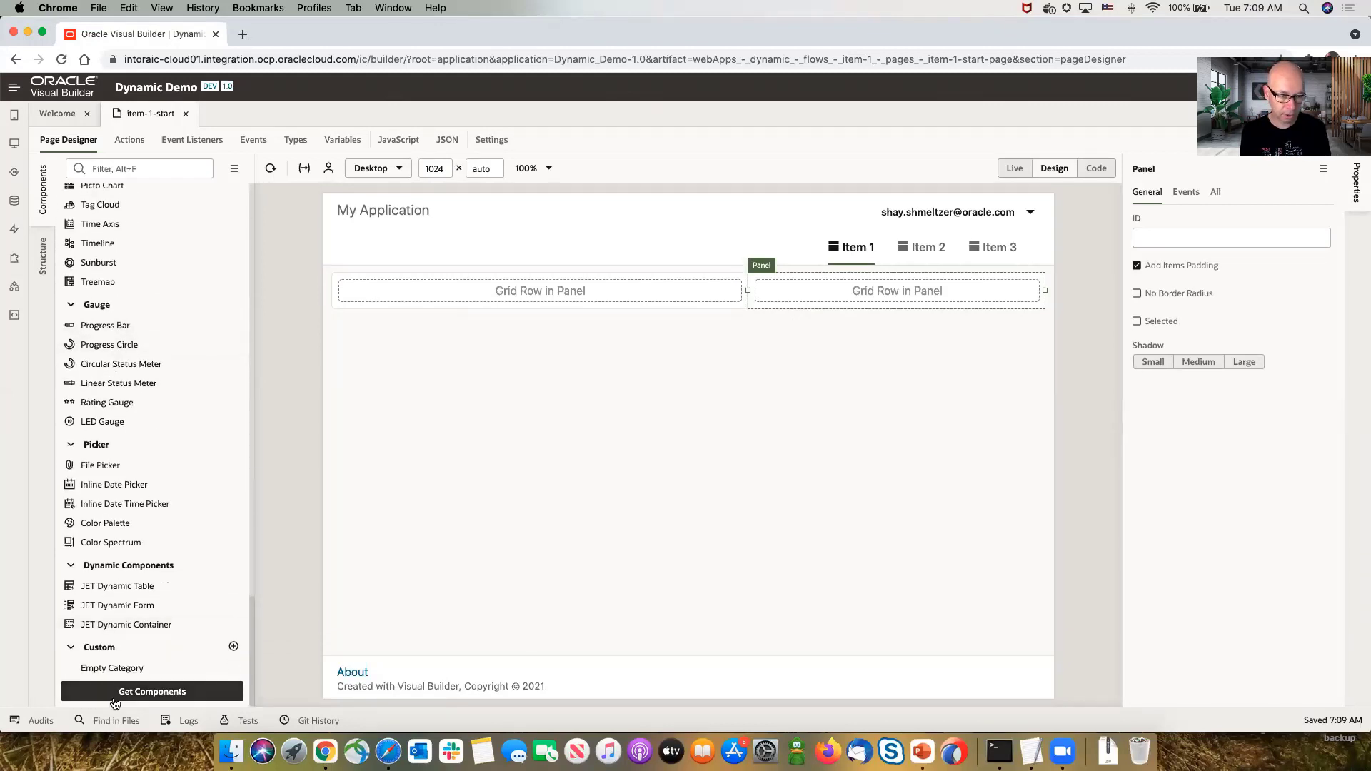
pyautogui.moveTo(125, 587); pyautogui.dragTo(438, 297)
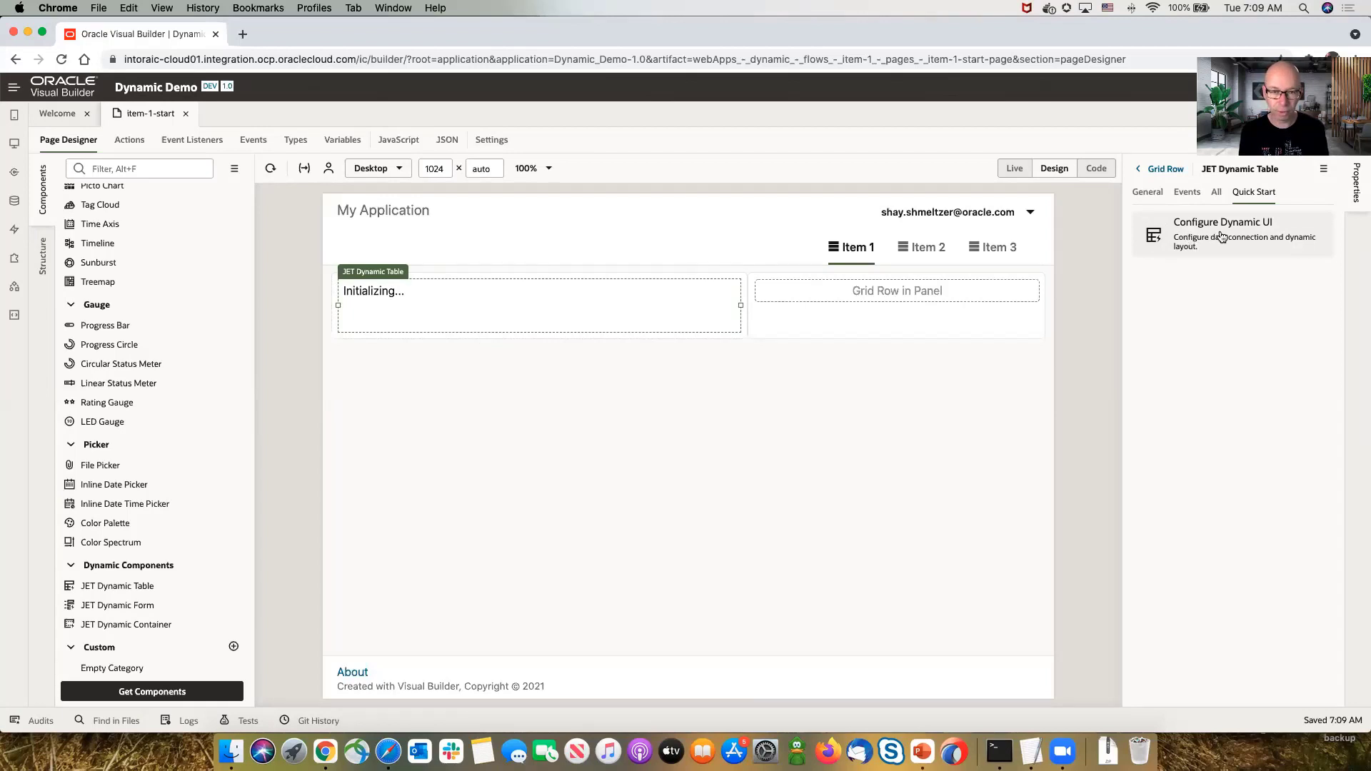
pyautogui.click(1221, 233)
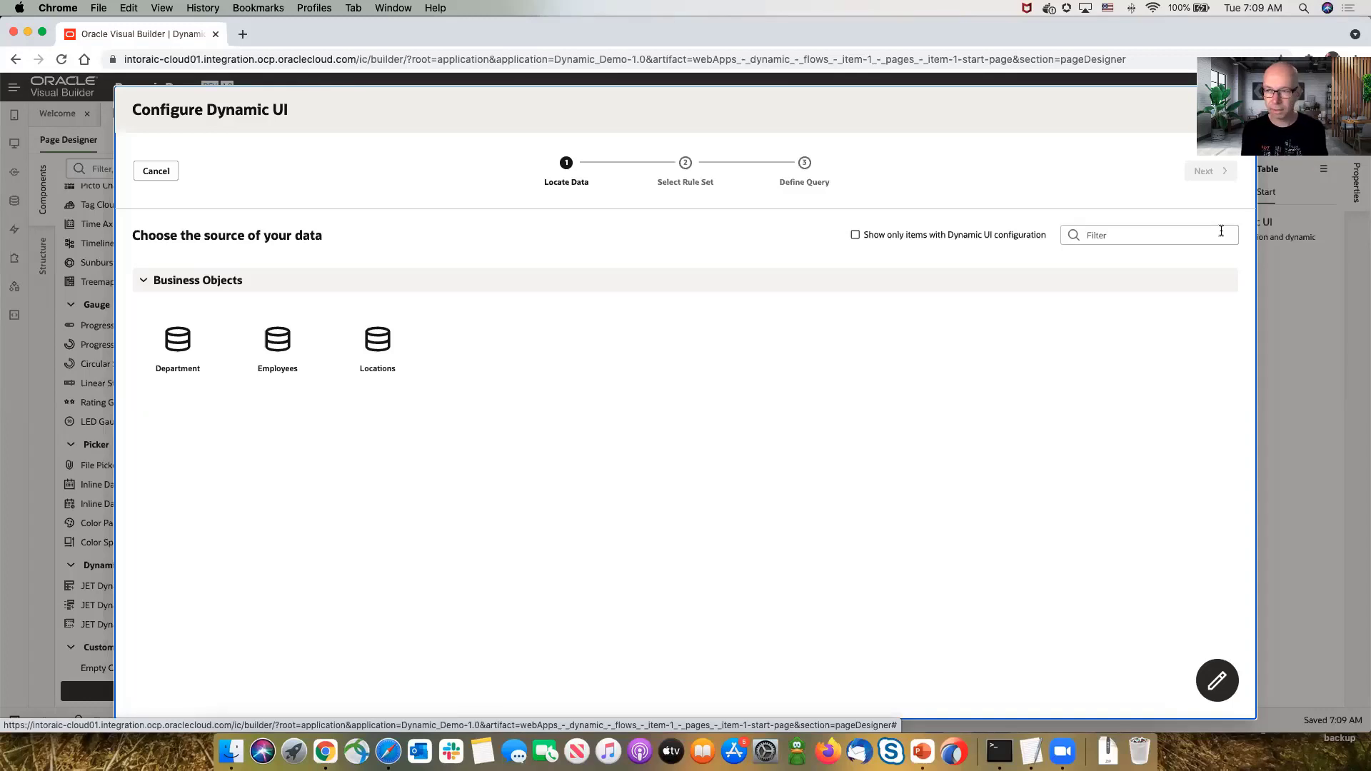
pyautogui.click(297, 343)
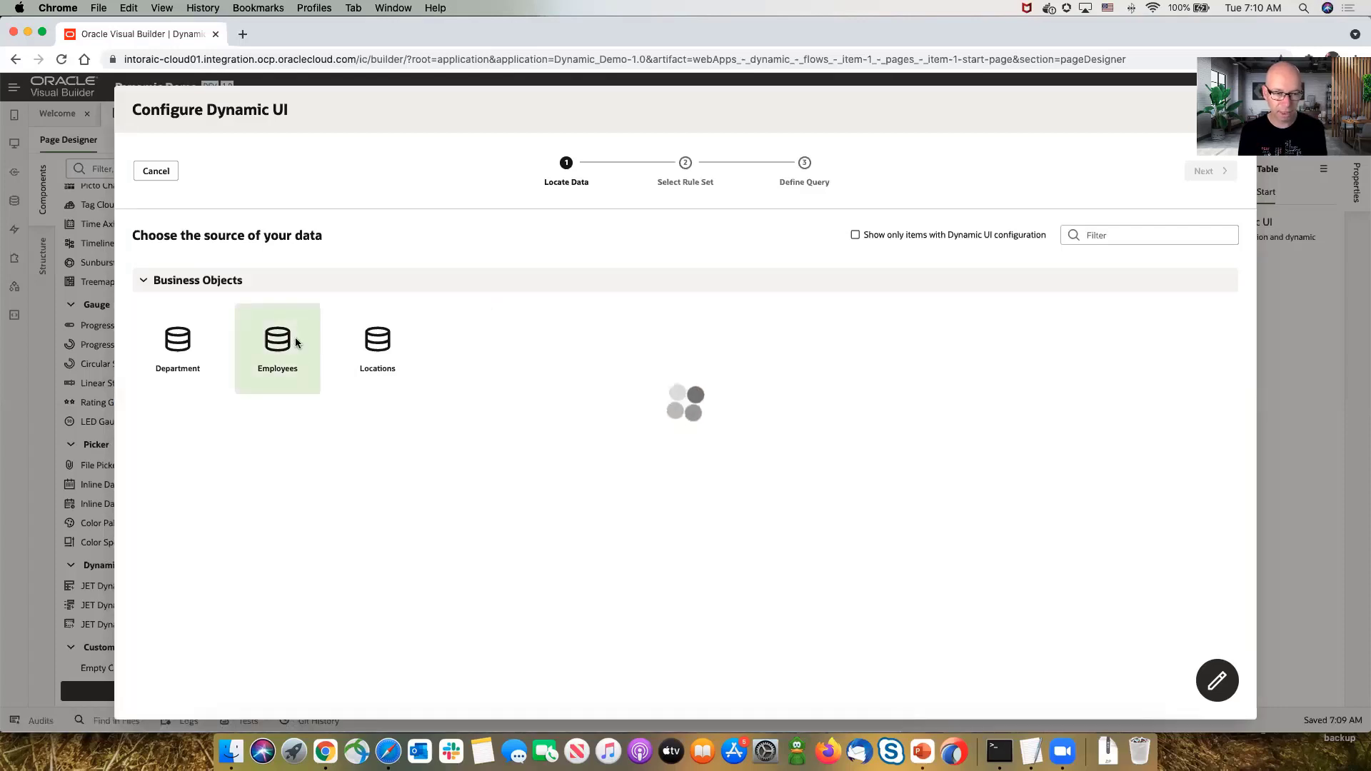
pyautogui.click(1220, 172)
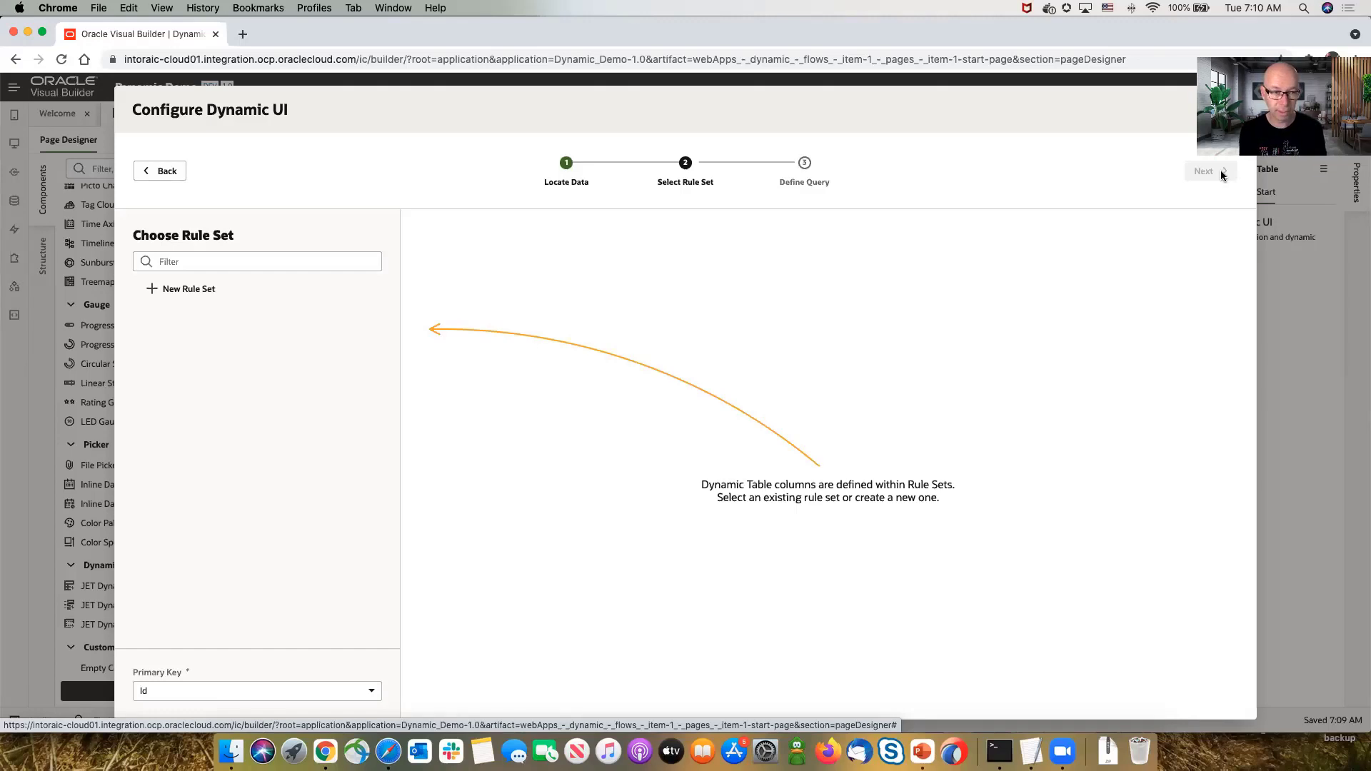
# - Create a new rule set labelled empTable containing the fields name, salary, job, id and picture
pyautogui.click(197, 294)
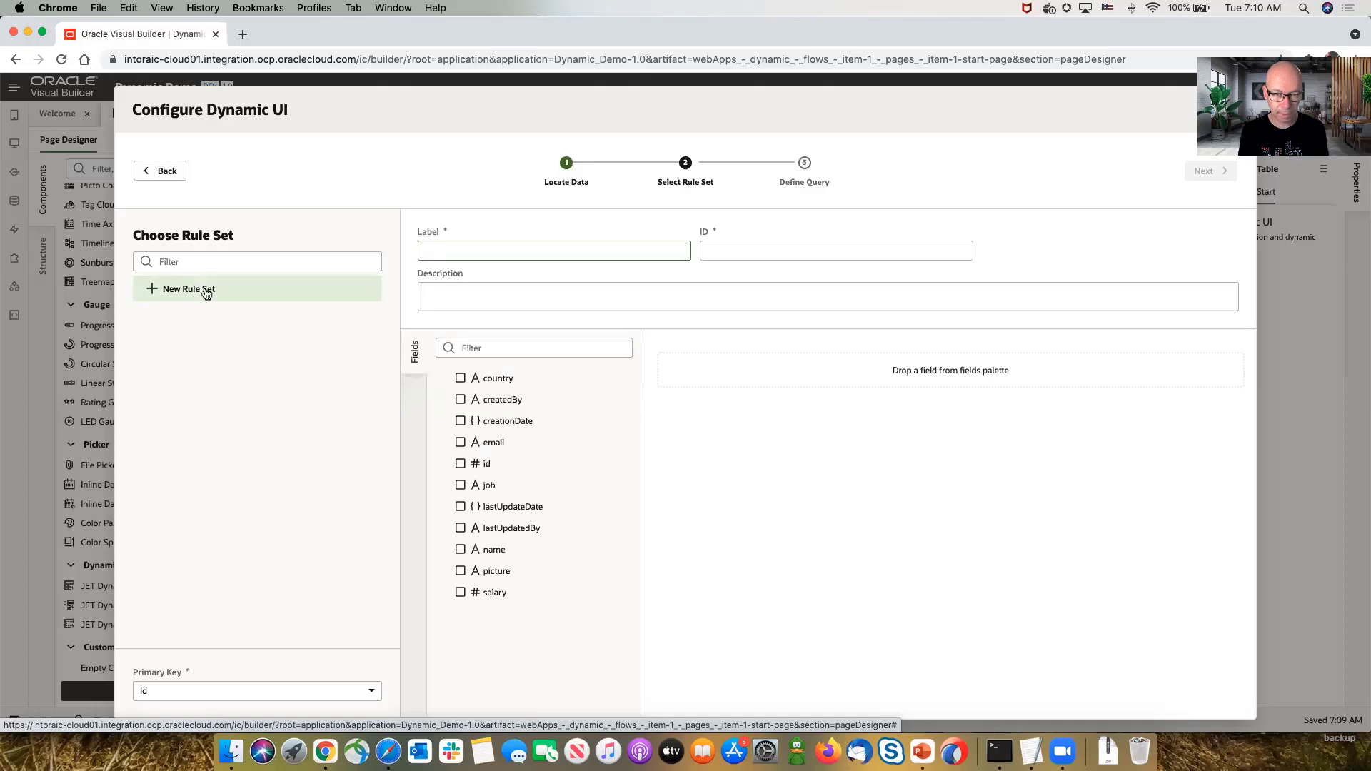
pyautogui.write('empTable')
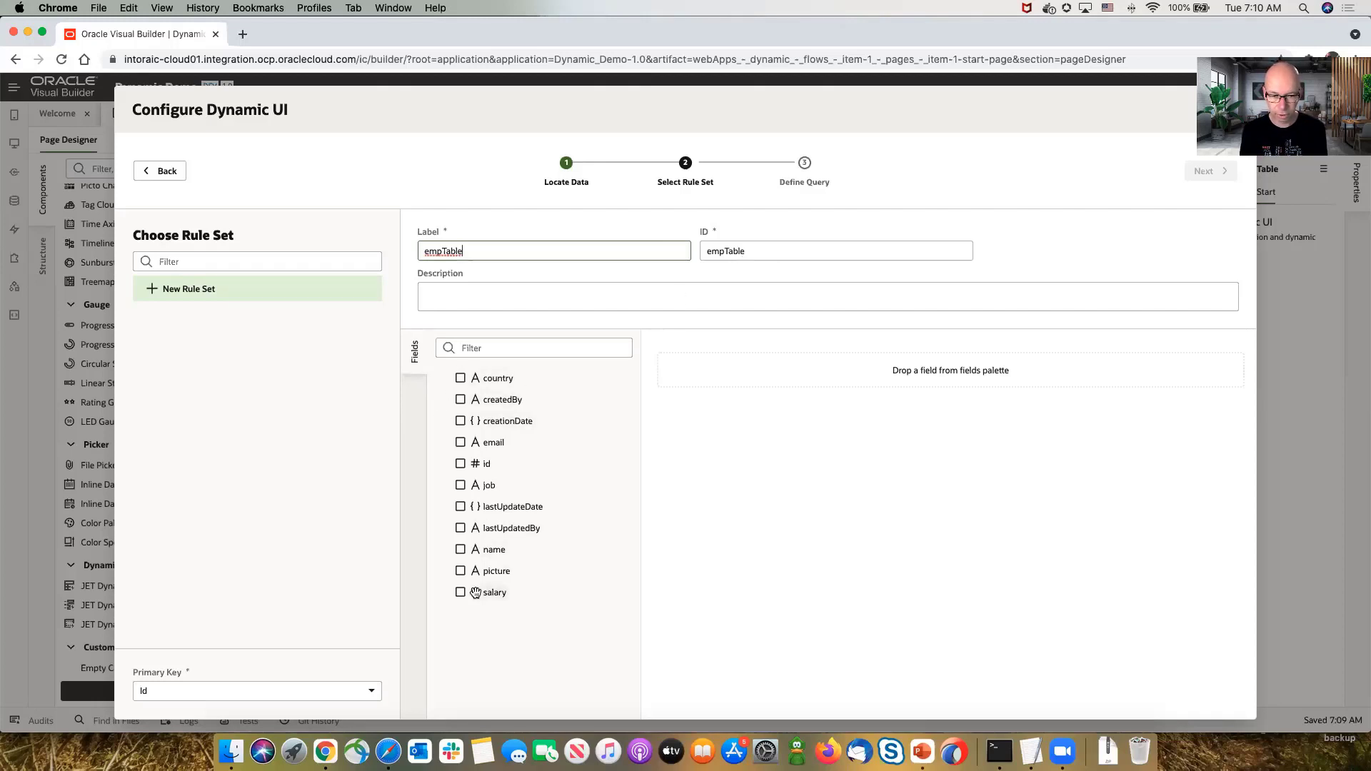
pyautogui.click(460, 550)
pyautogui.click(460, 592)
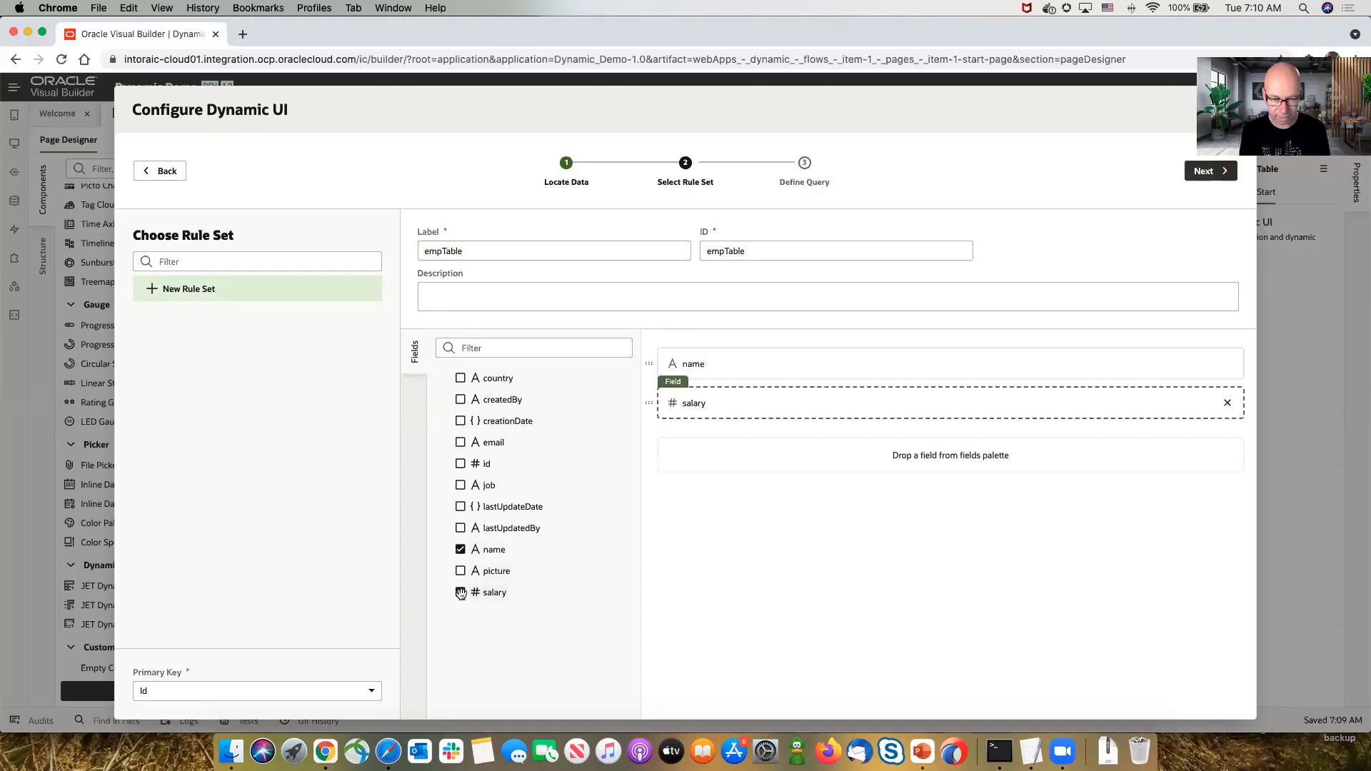
pyautogui.click(460, 486)
pyautogui.click(460, 464)
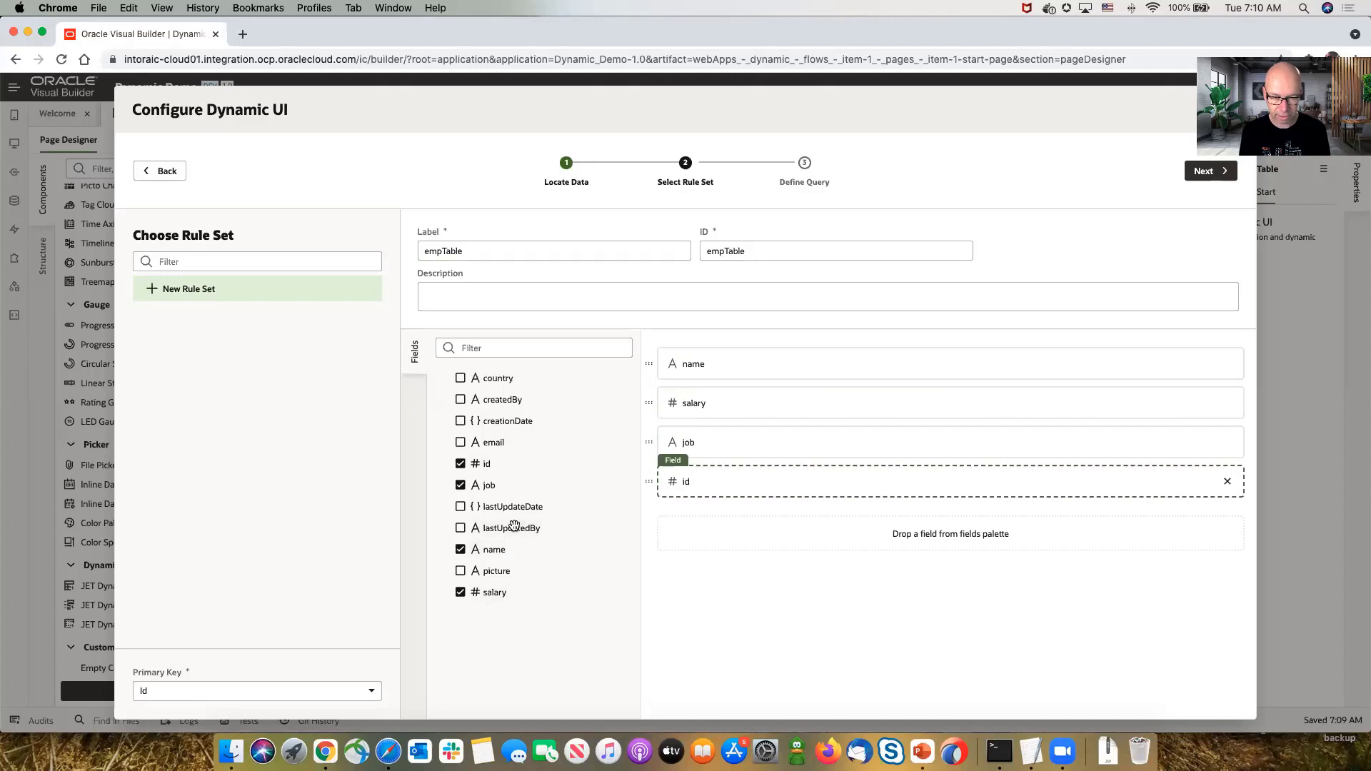
pyautogui.click(459, 571)
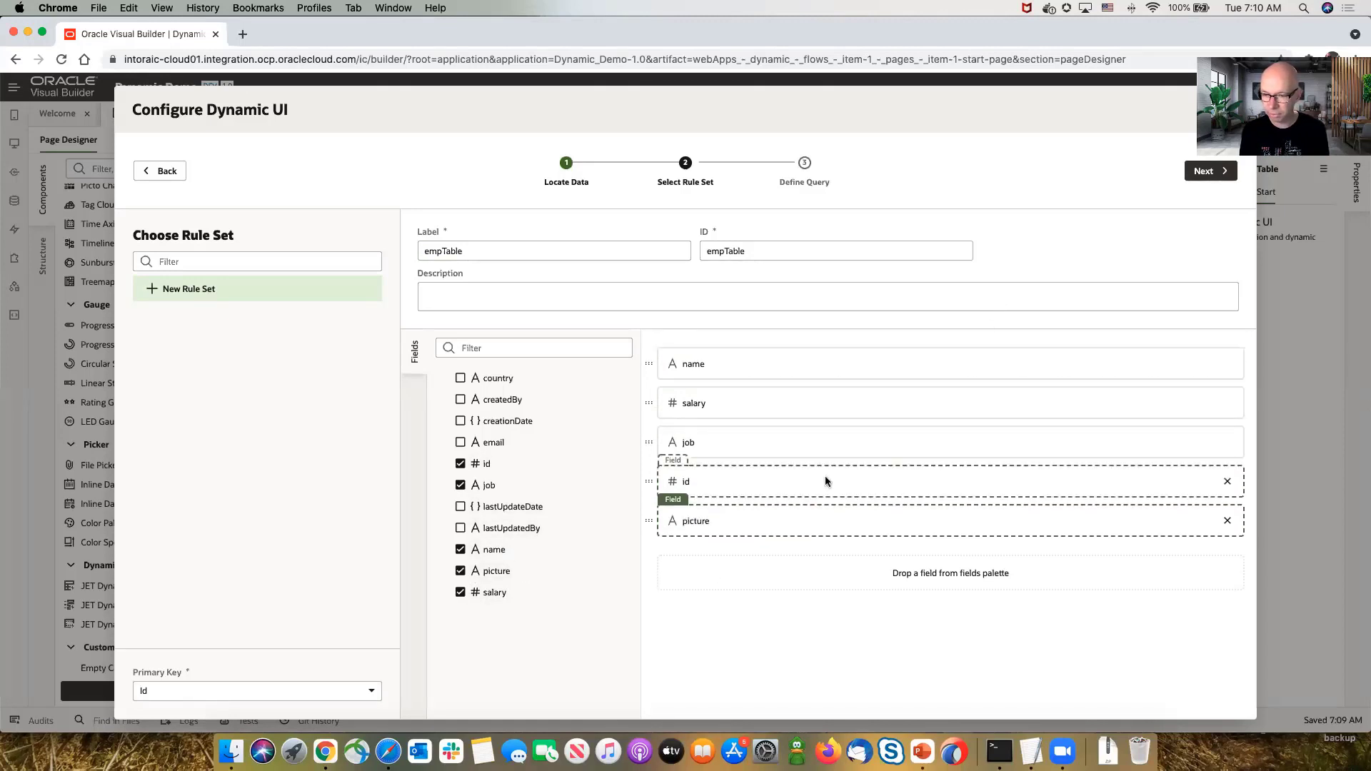
# - Move the id field to the front of the field order and finish the dynamic table configuration without any query mapping
pyautogui.moveTo(651, 482); pyautogui.dragTo(656, 346)
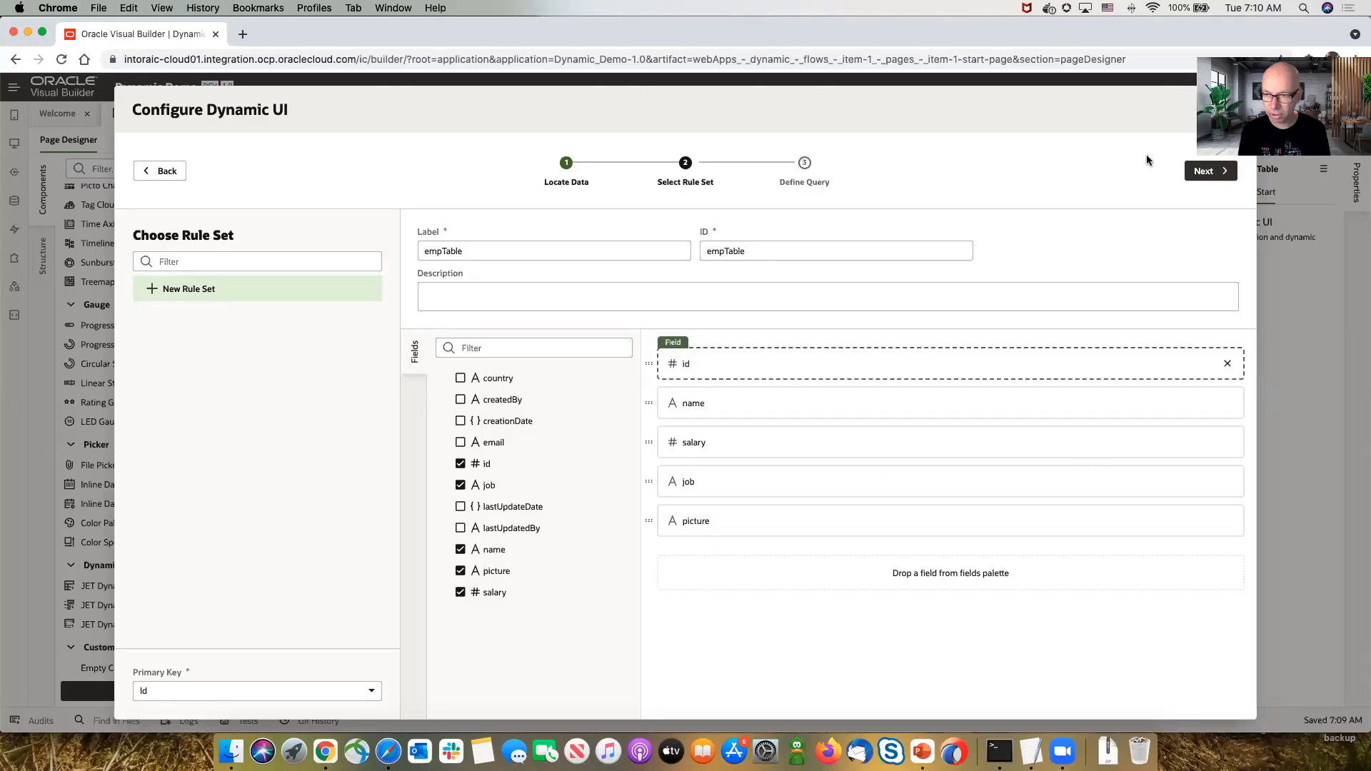
pyautogui.click(1212, 173)
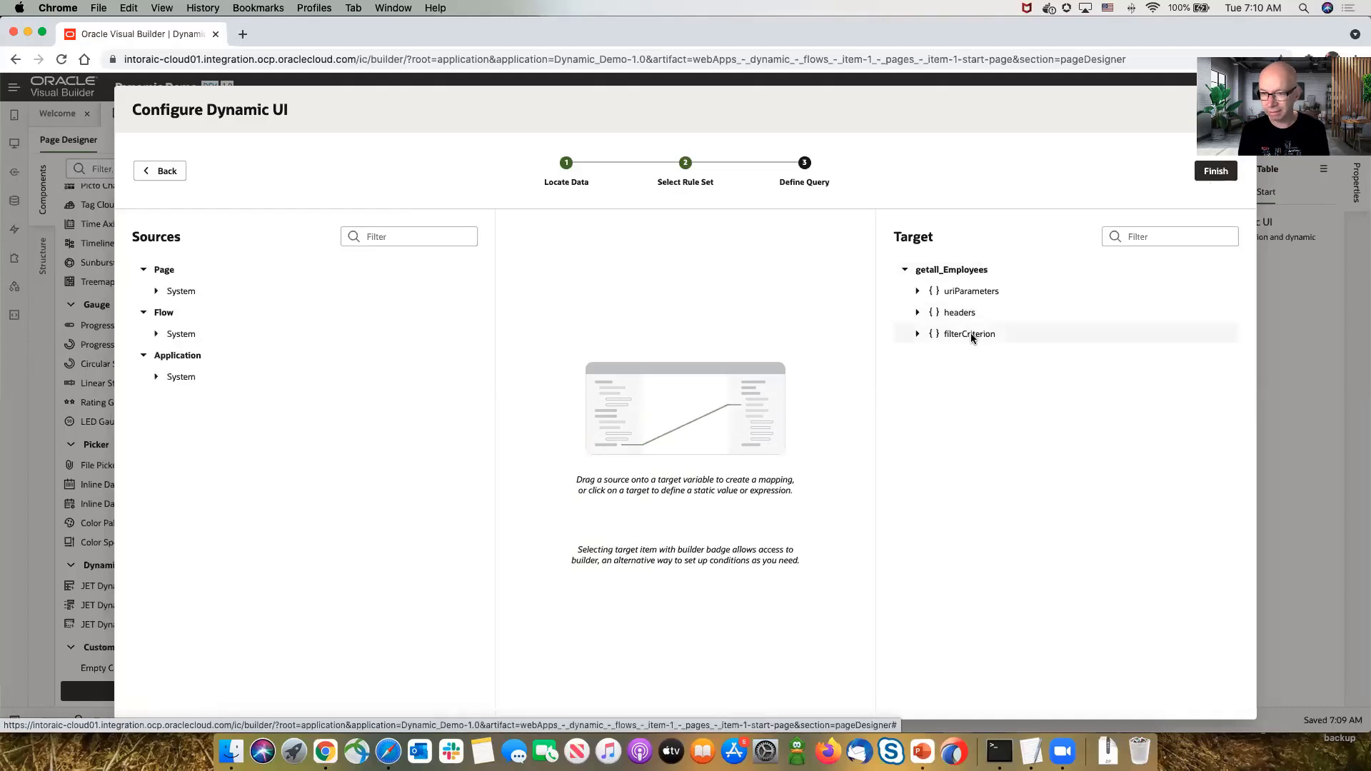
pyautogui.click(1216, 171)
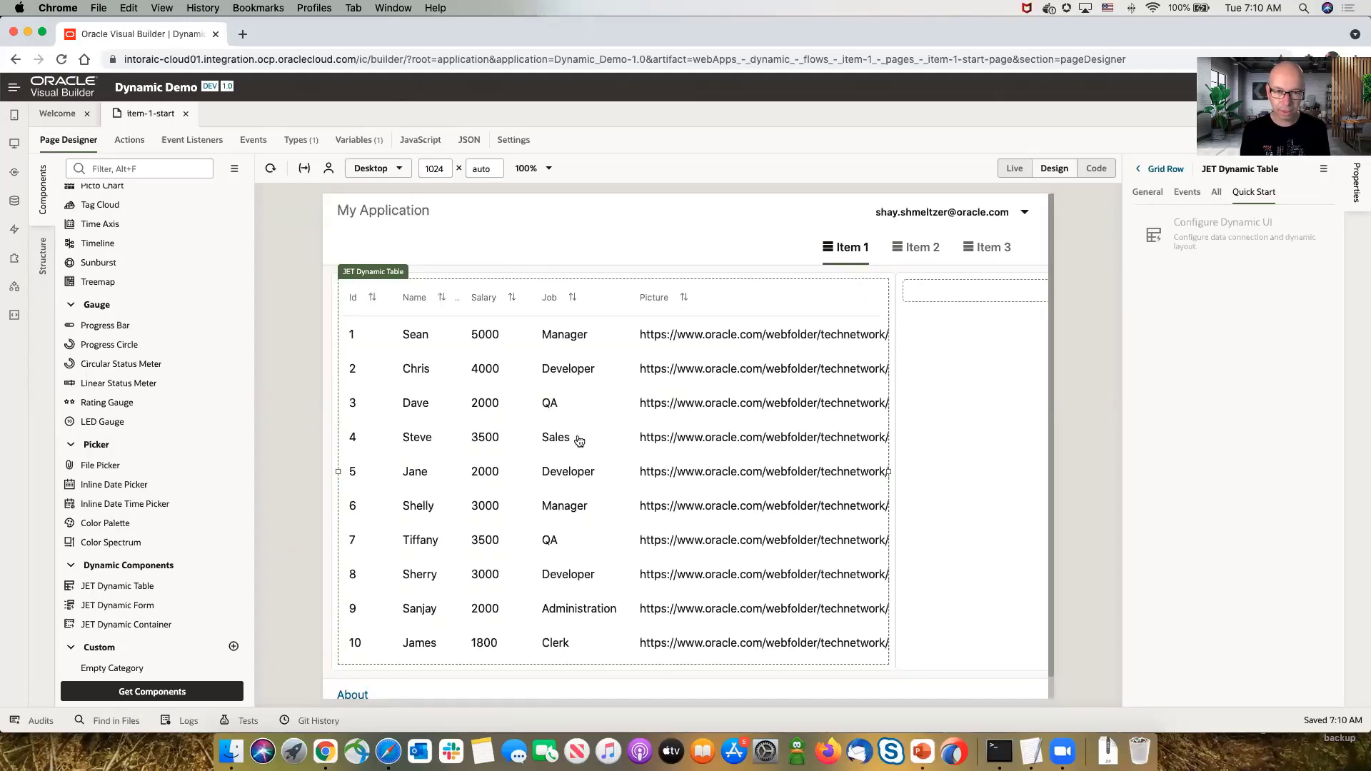
# - Open the empTable rule set in the Employees dynamic UI
pyautogui.click(14, 232)
pyautogui.click(84, 166)
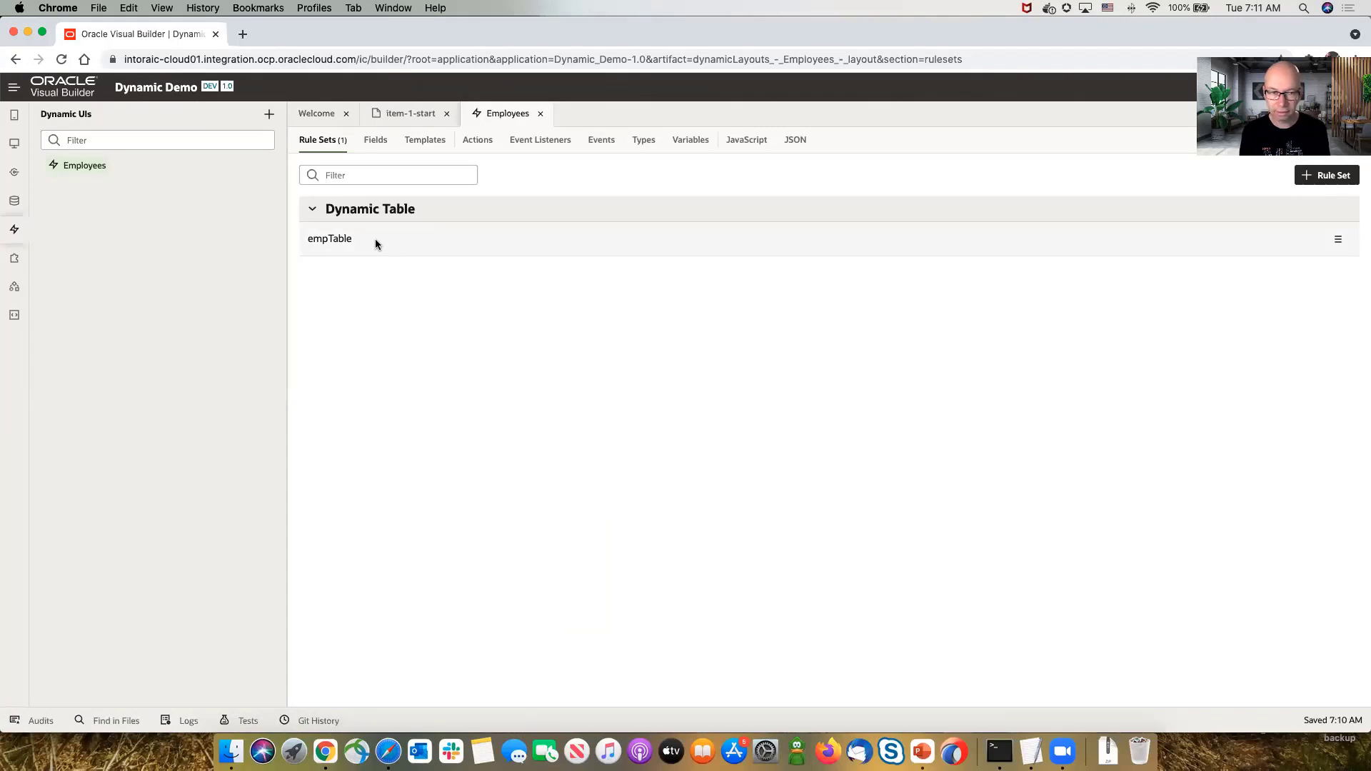
pyautogui.click(357, 238)
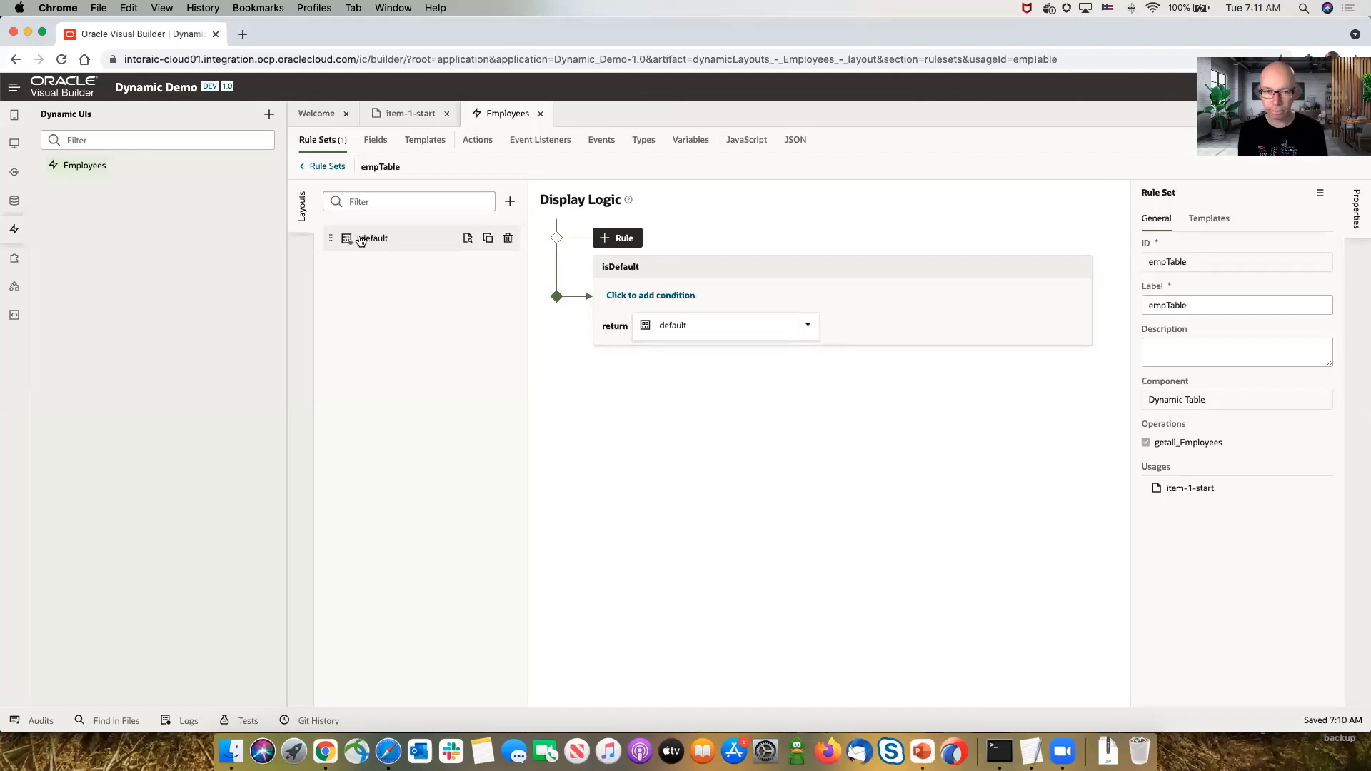
# - Switch to PowerPoint, present the Layouts slide full screen, and return to Visual Builder in Chrome
pyautogui.press('super+Tab')
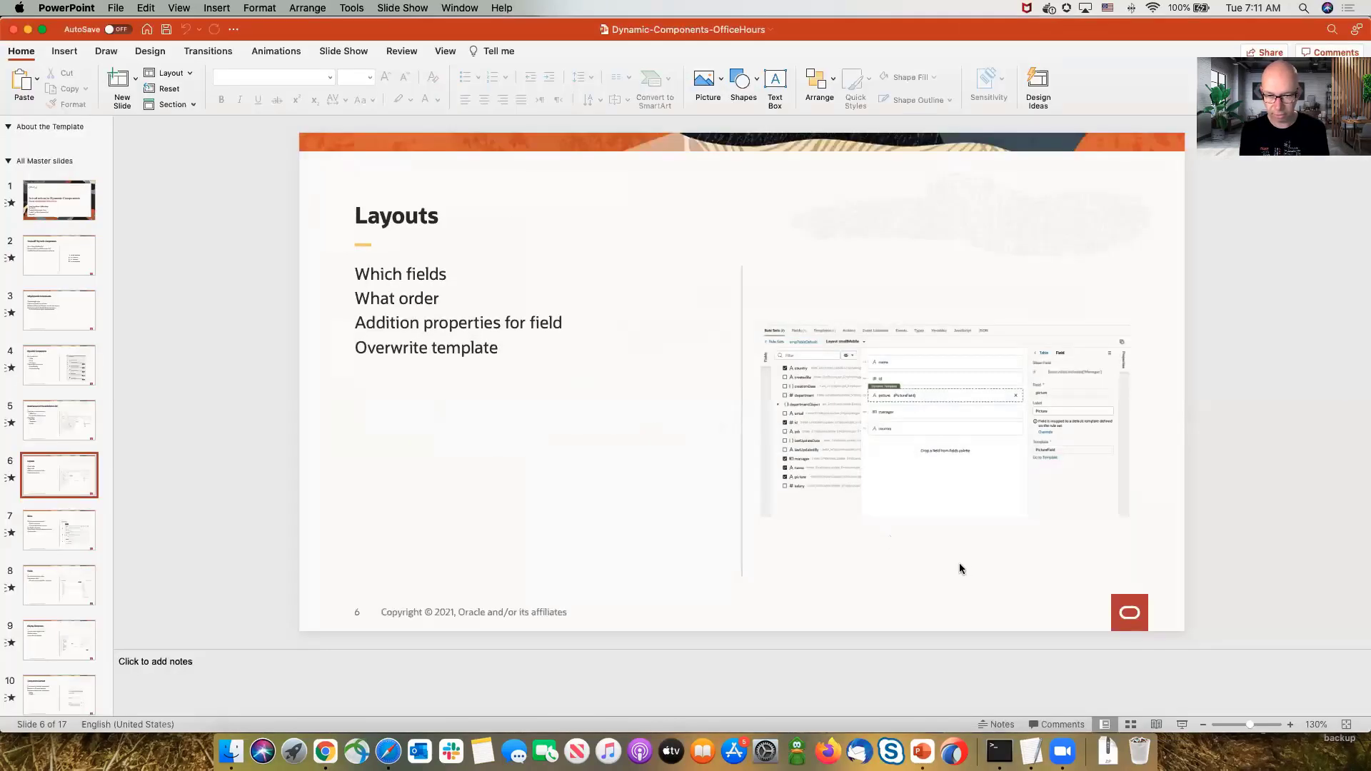
pyautogui.click(1182, 723)
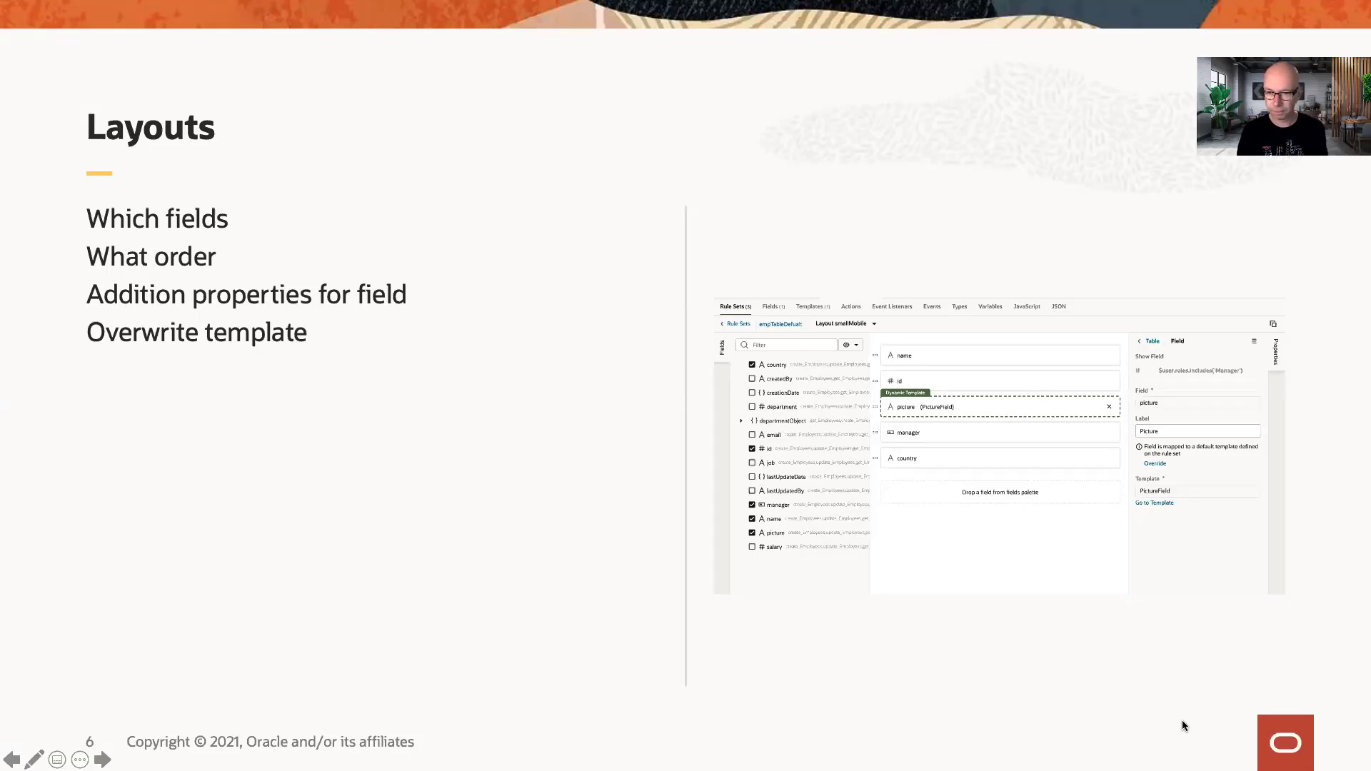
pyautogui.press('Escape')
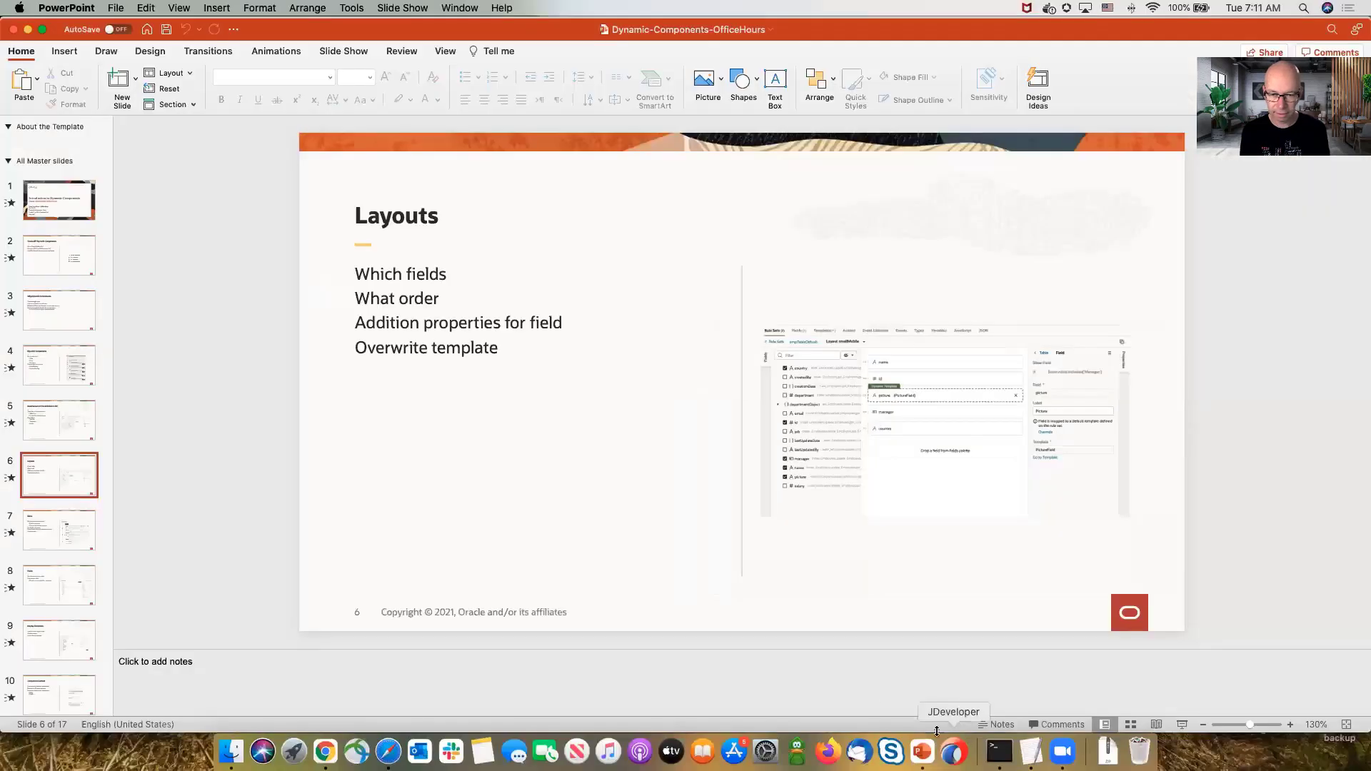
pyautogui.press('super+Tab')
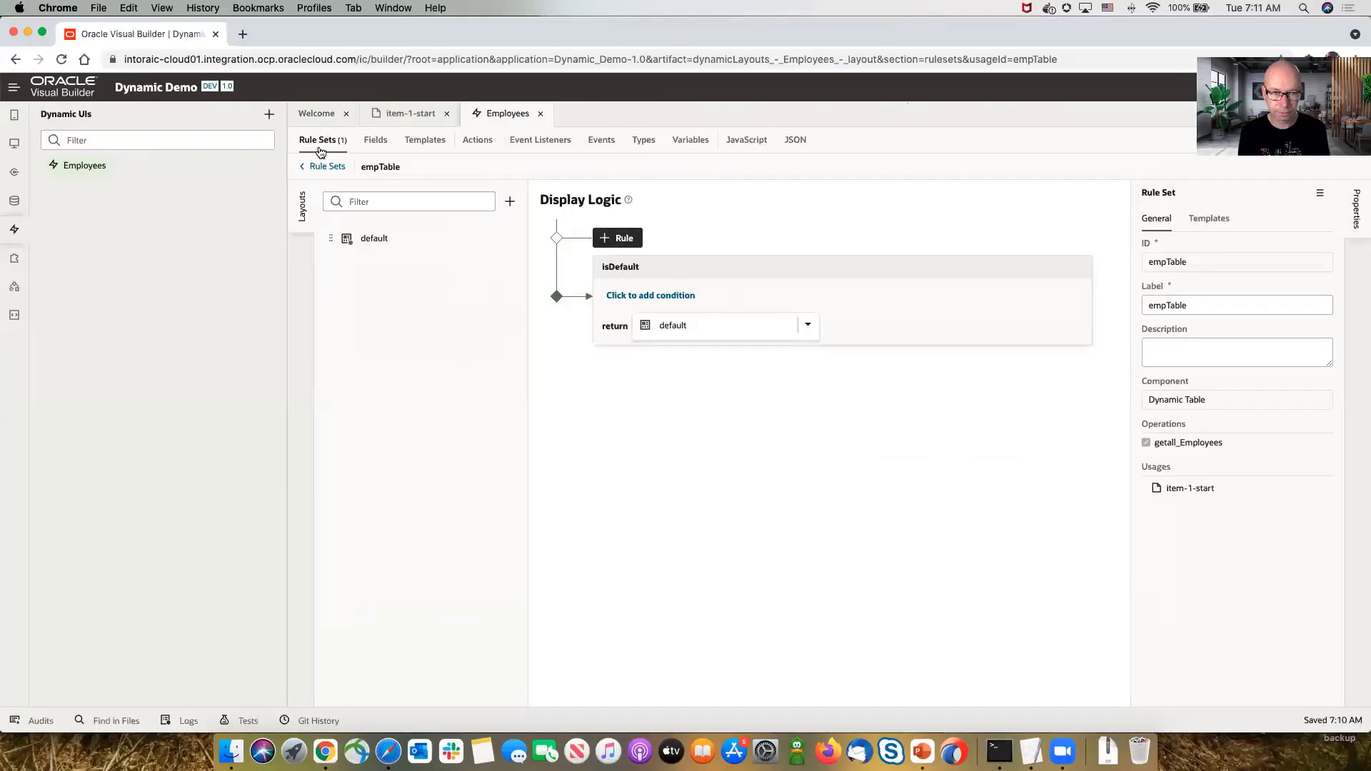
# - Check the table on the item-1-start page, open the empTable rule set's default layout and inspect the name field's properties
pyautogui.click(410, 117)
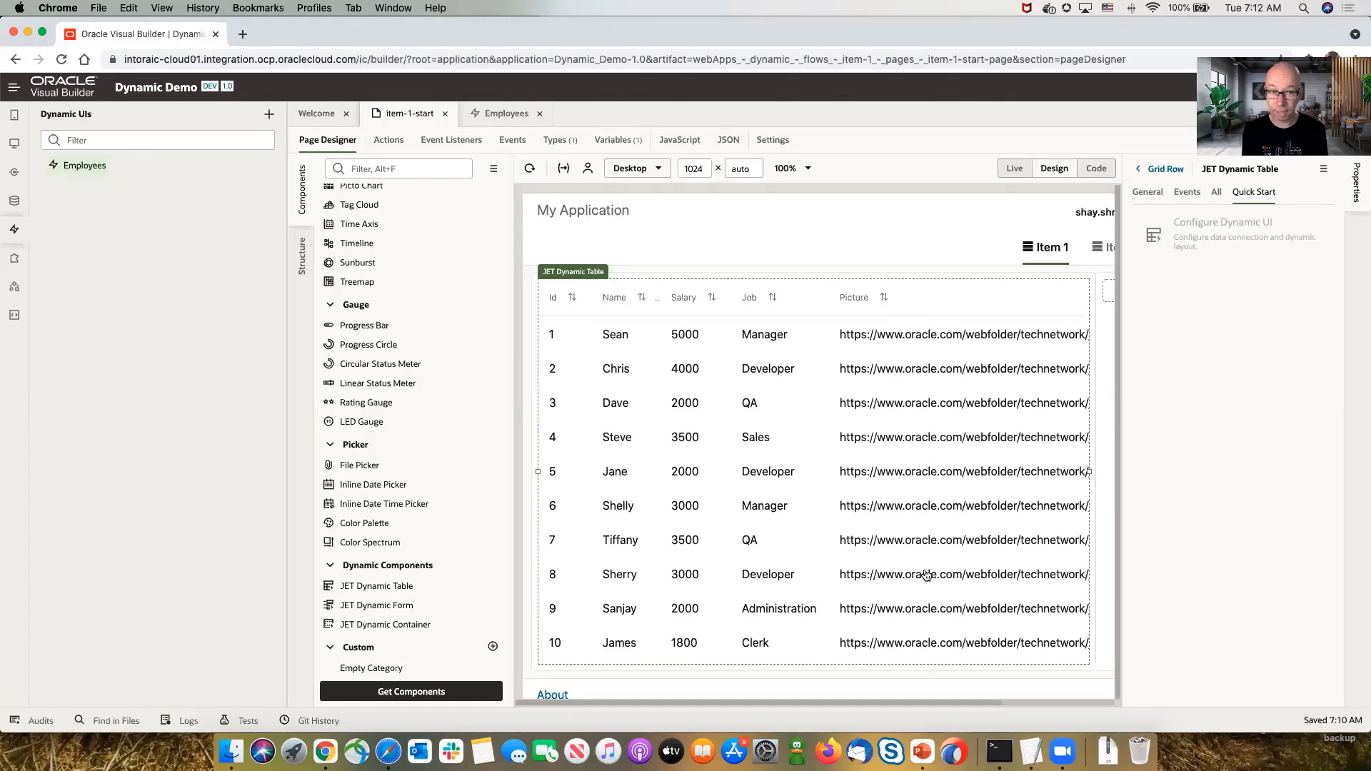
pyautogui.click(509, 114)
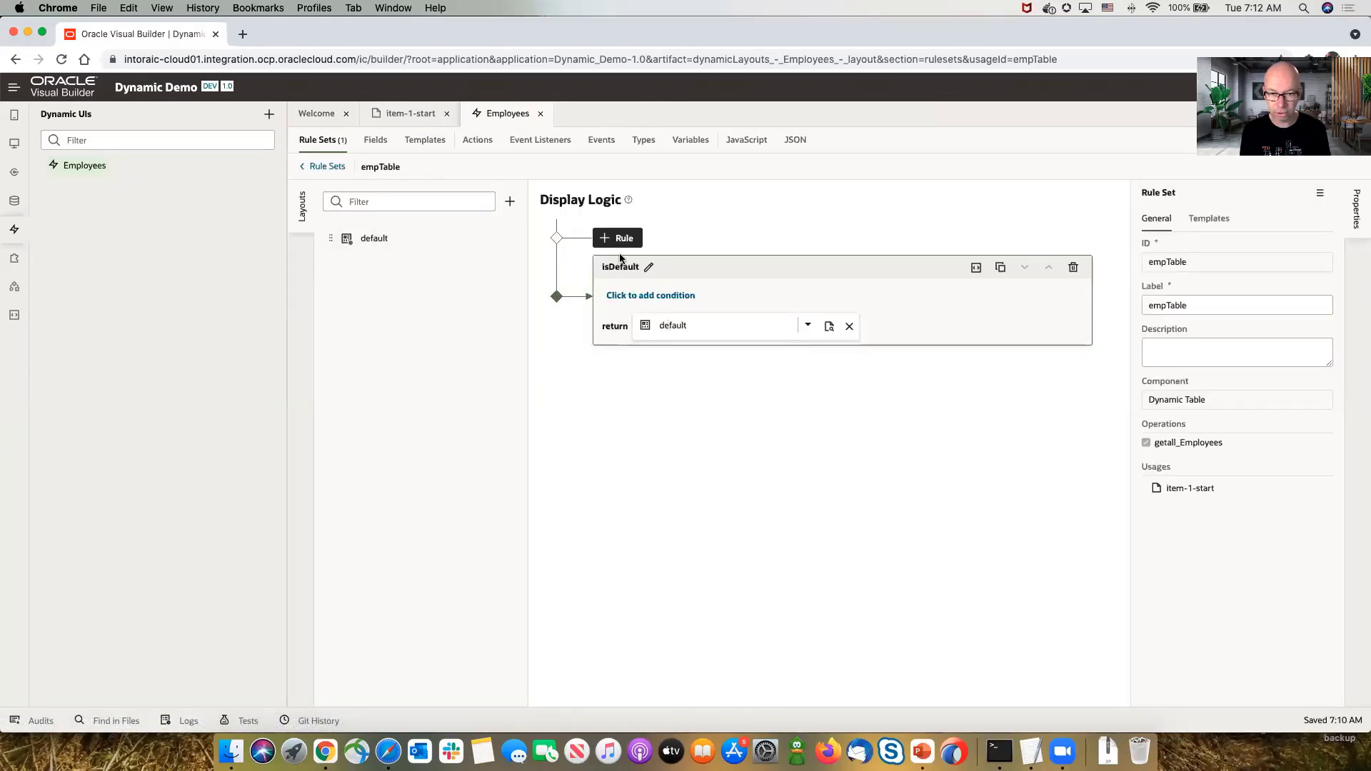
pyautogui.click(830, 326)
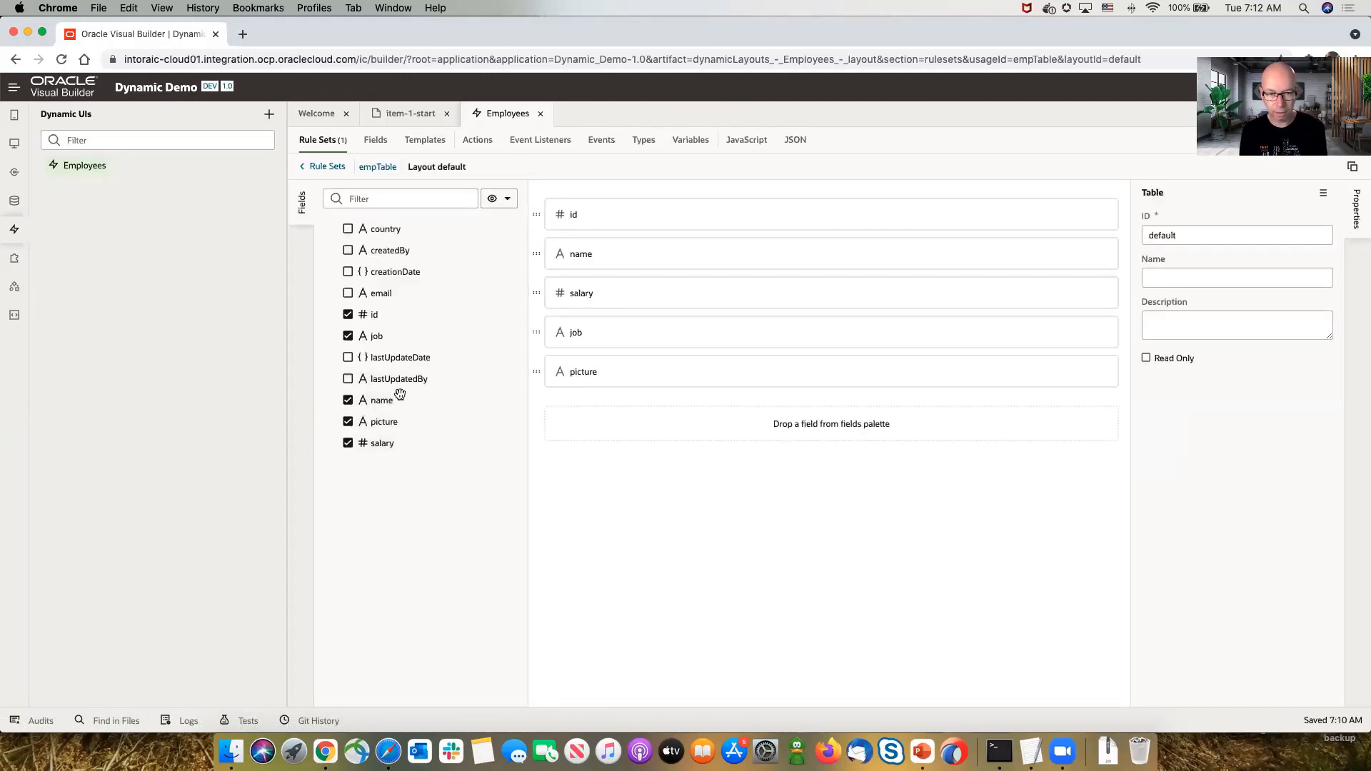
pyautogui.click(635, 263)
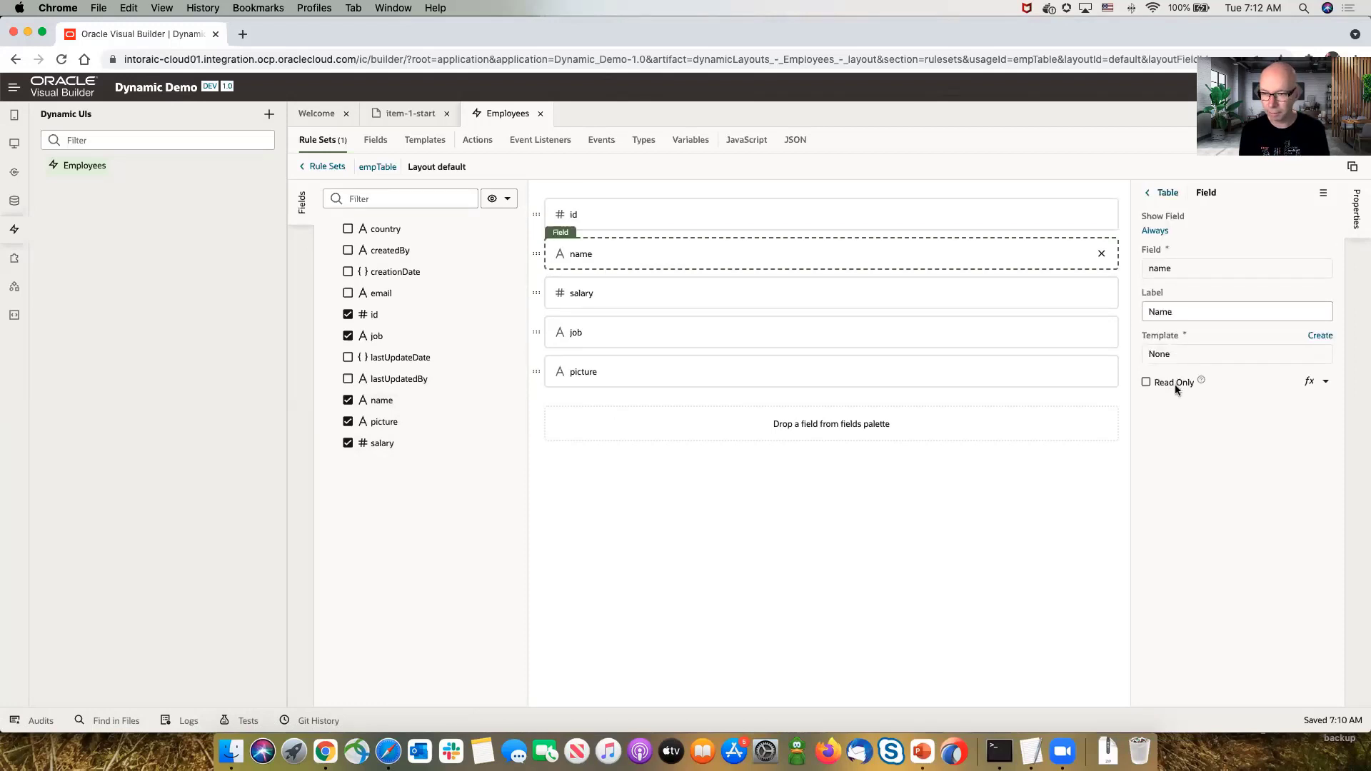
# - Create a field template labelled picture for the picture field in the default layout
pyautogui.click(898, 371)
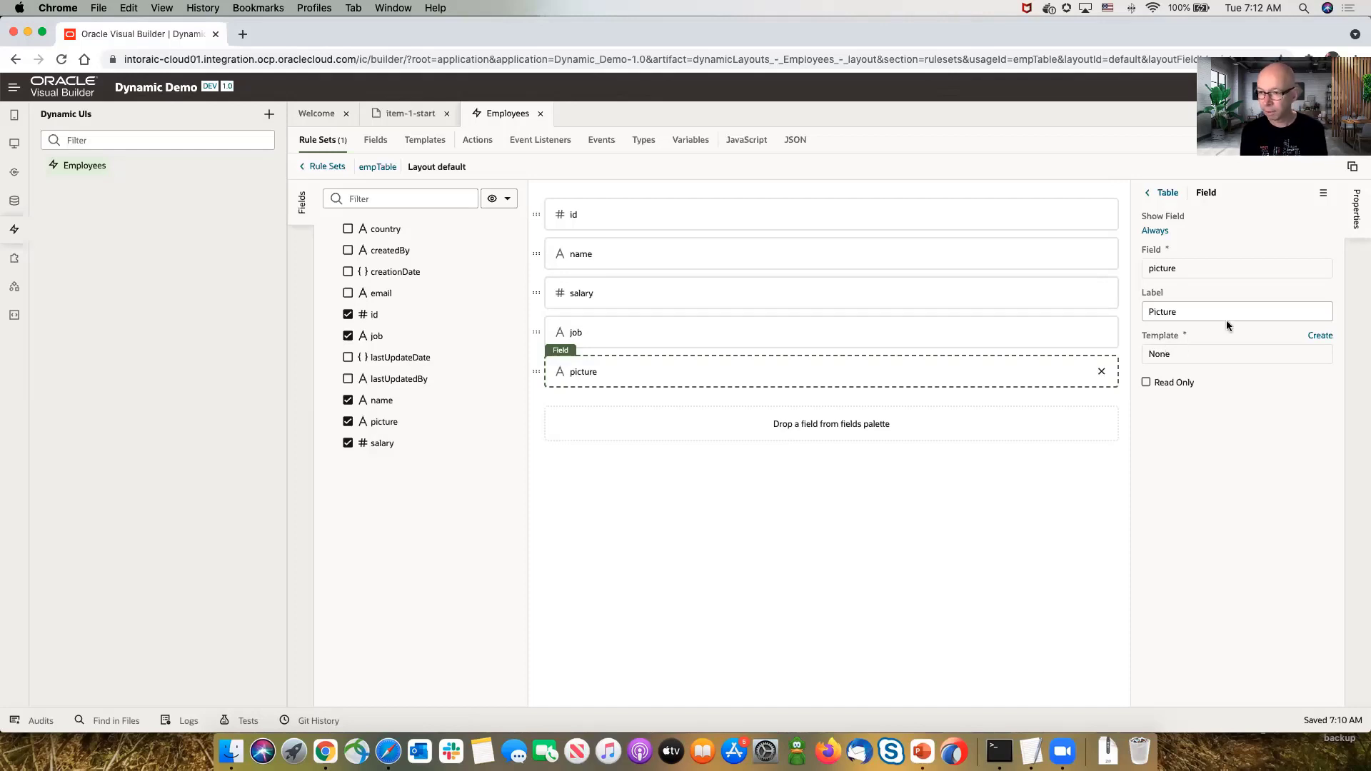
pyautogui.click(1321, 335)
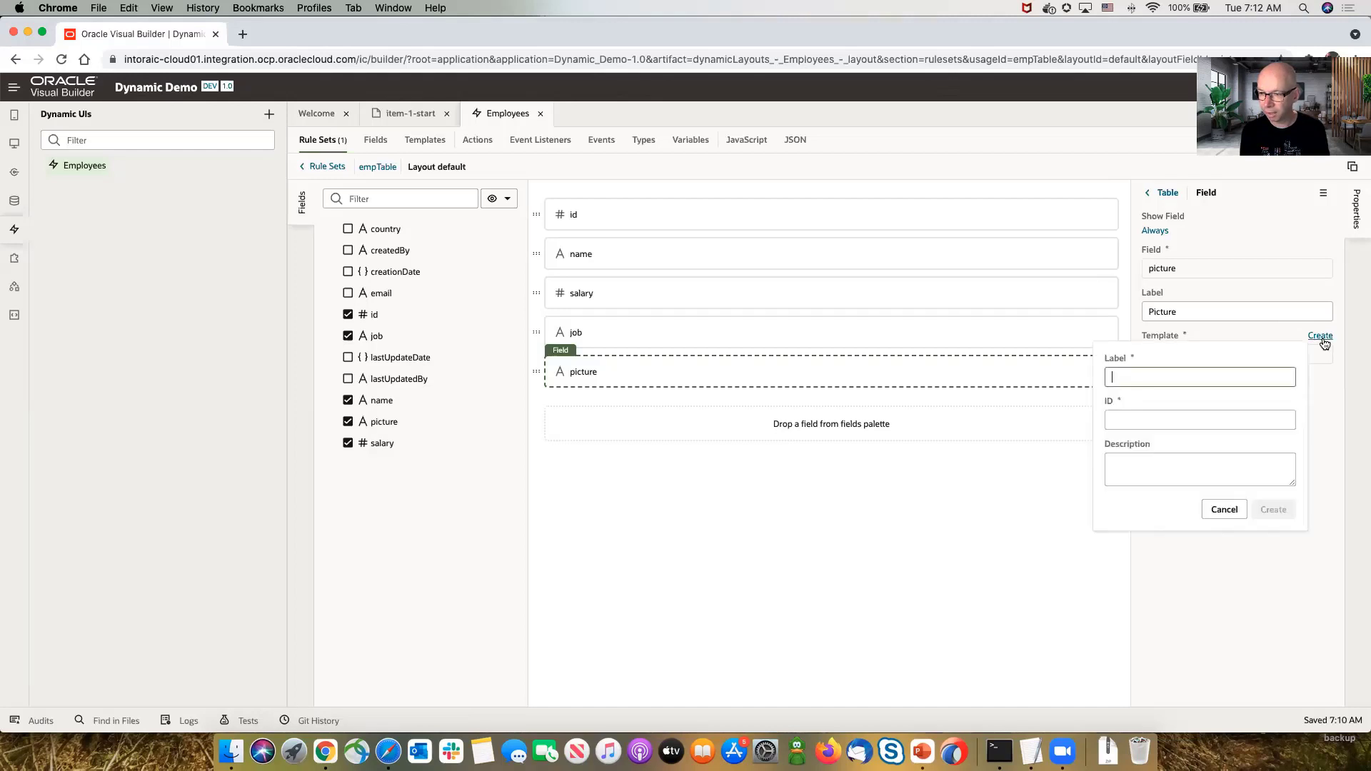
pyautogui.write('picture')
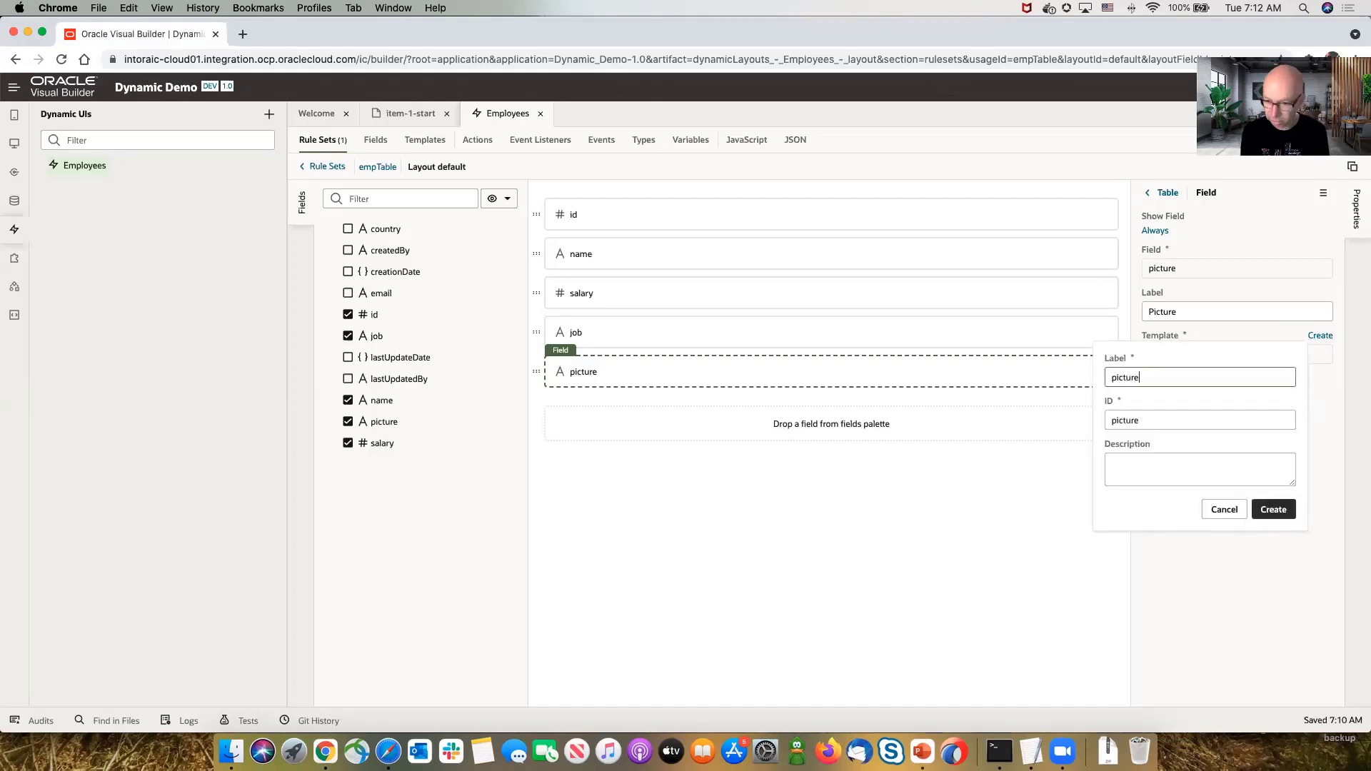
pyautogui.click(1273, 509)
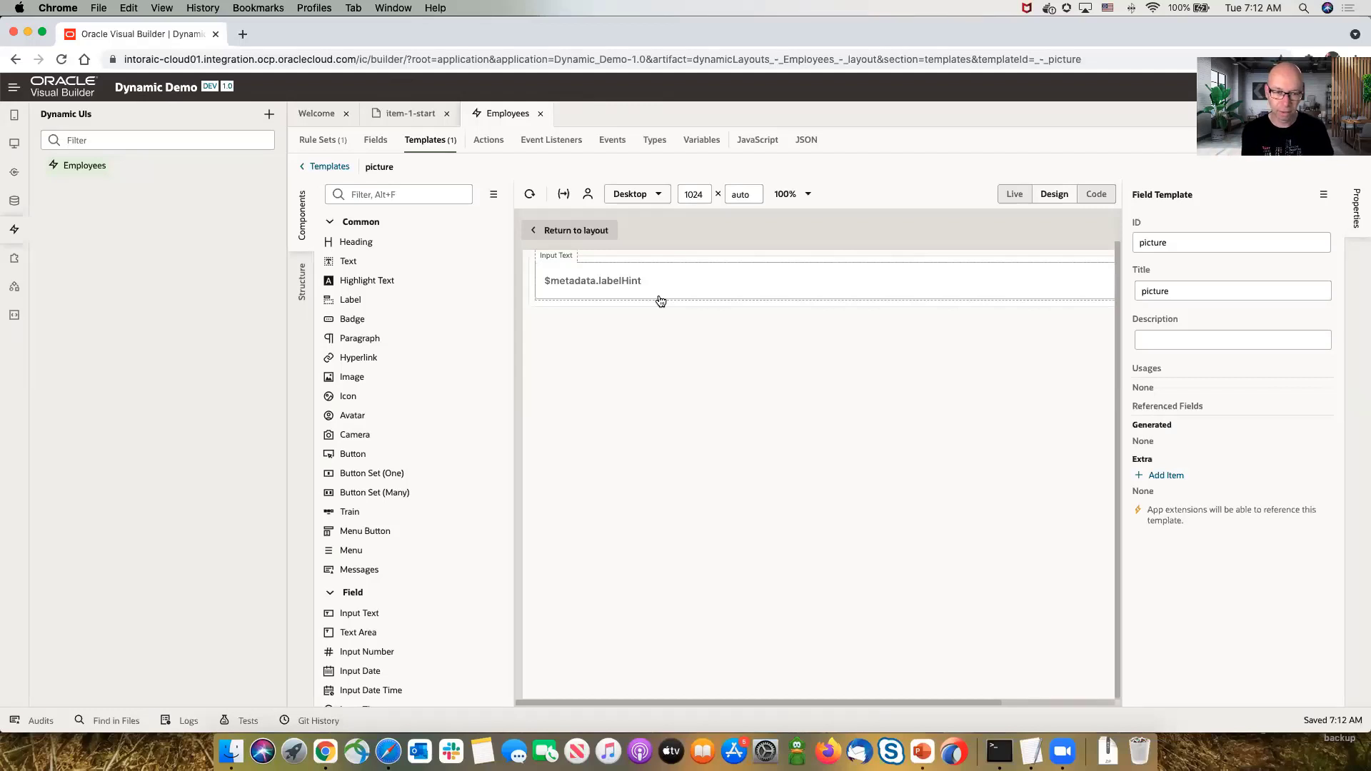
# - Add an Avatar component below the Input Text in the picture template and set its size to Large
pyautogui.click(416, 194)
pyautogui.write('ava')
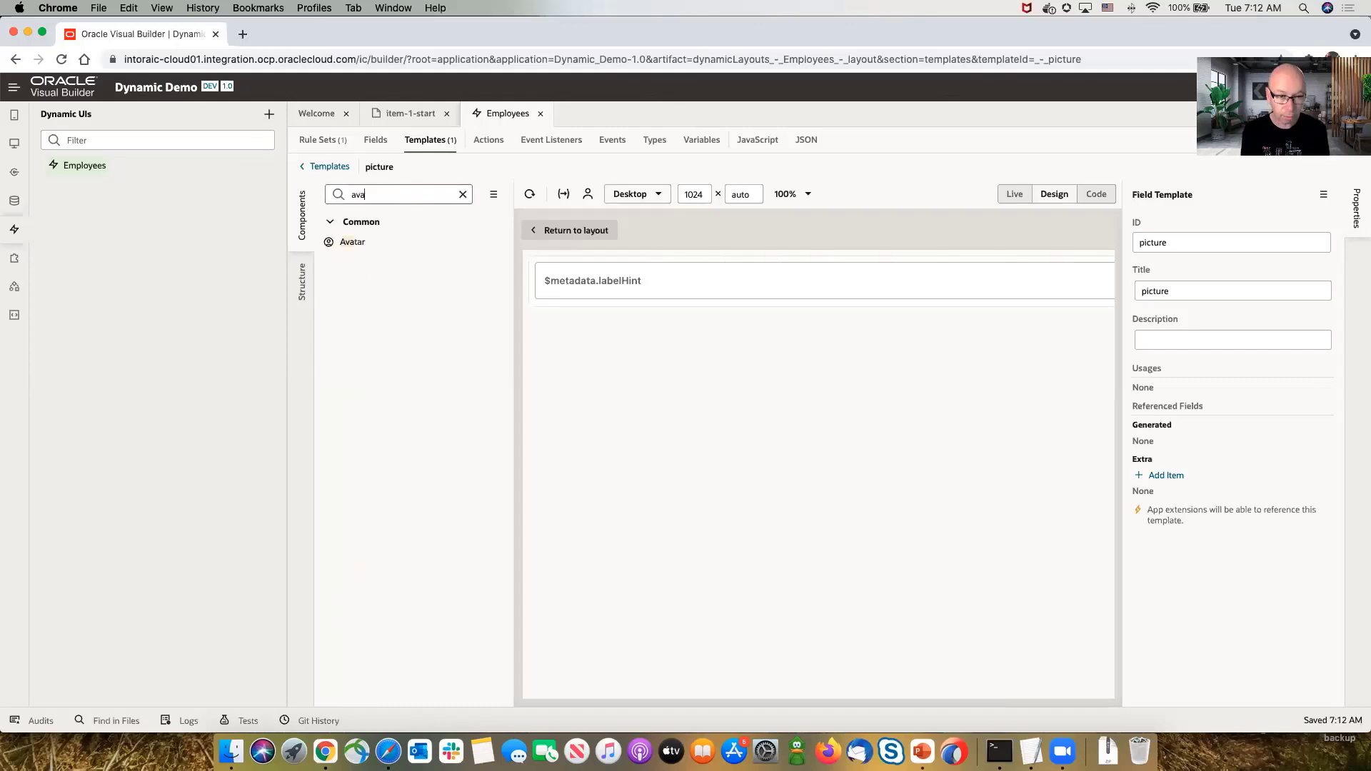
pyautogui.moveTo(362, 246); pyautogui.dragTo(573, 303)
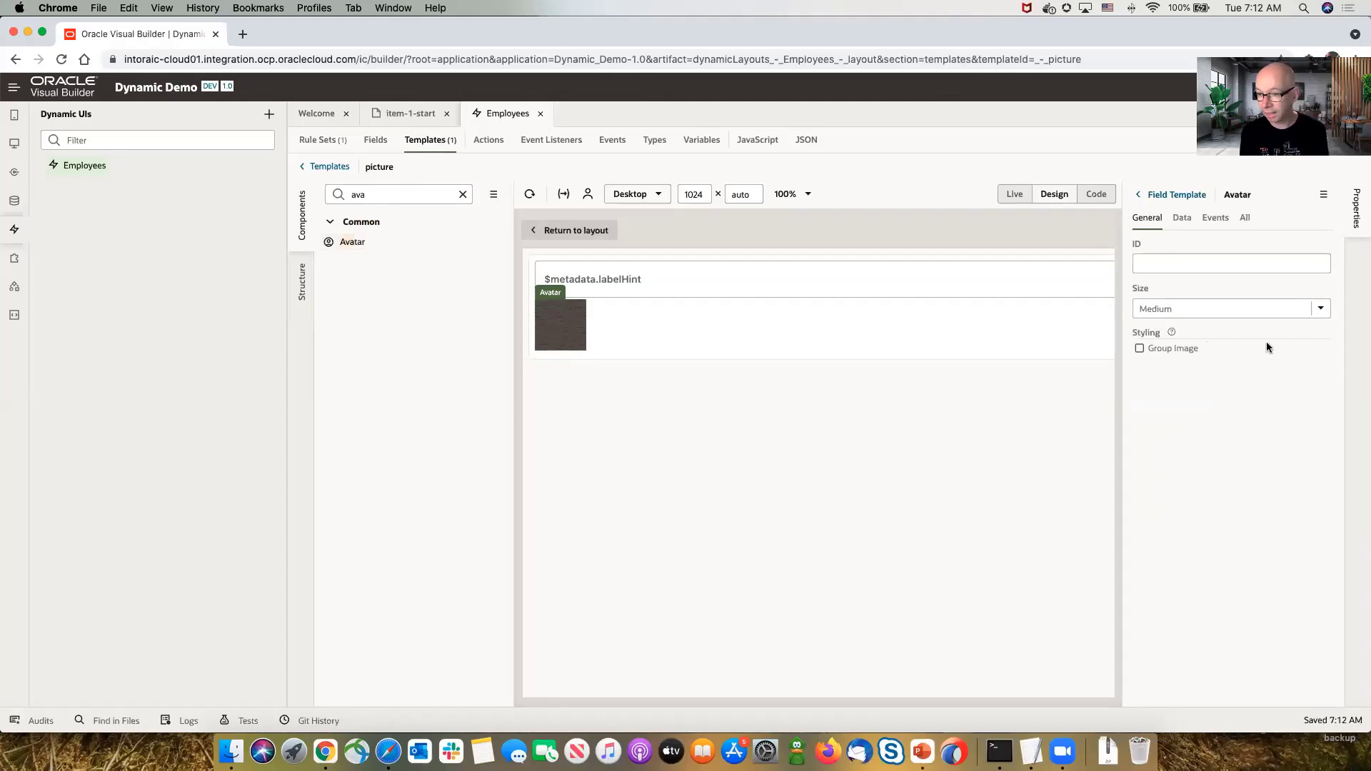
pyautogui.click(1320, 314)
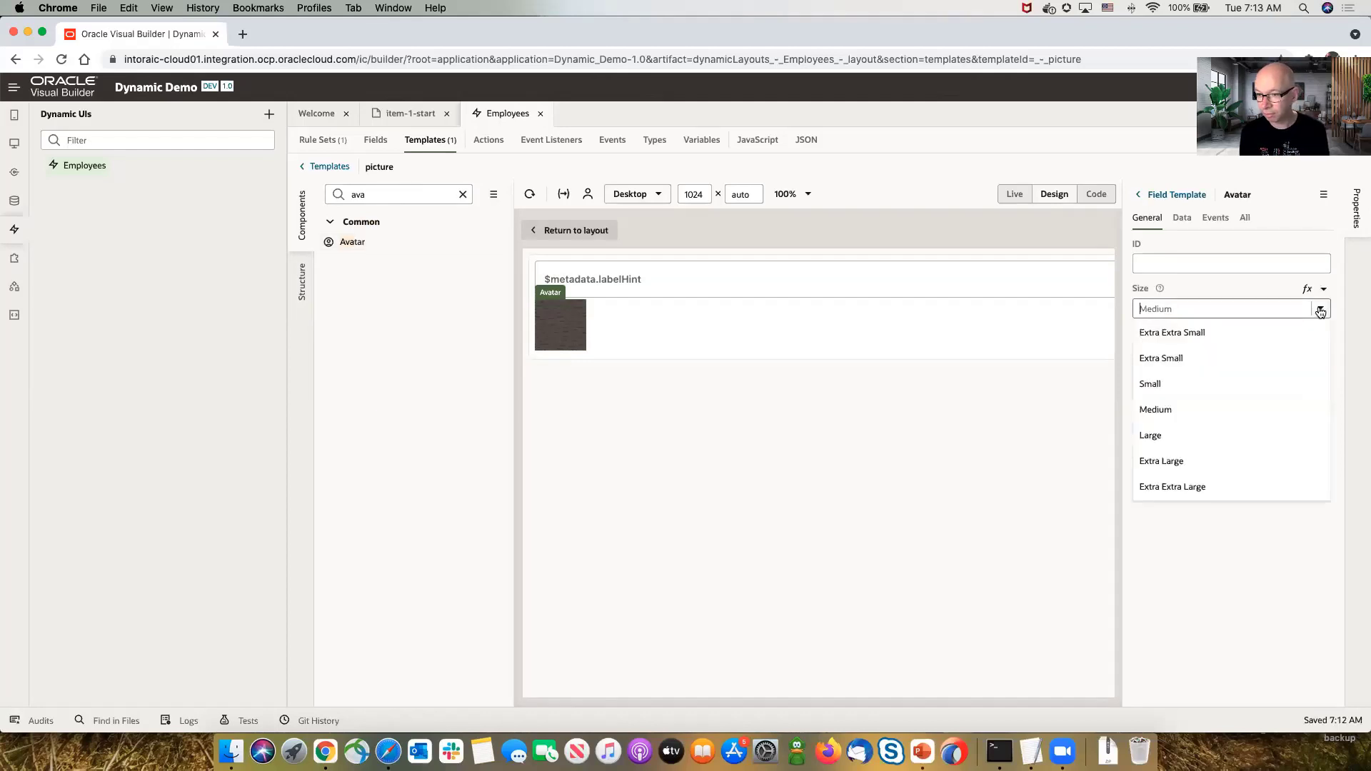
pyautogui.click(1225, 434)
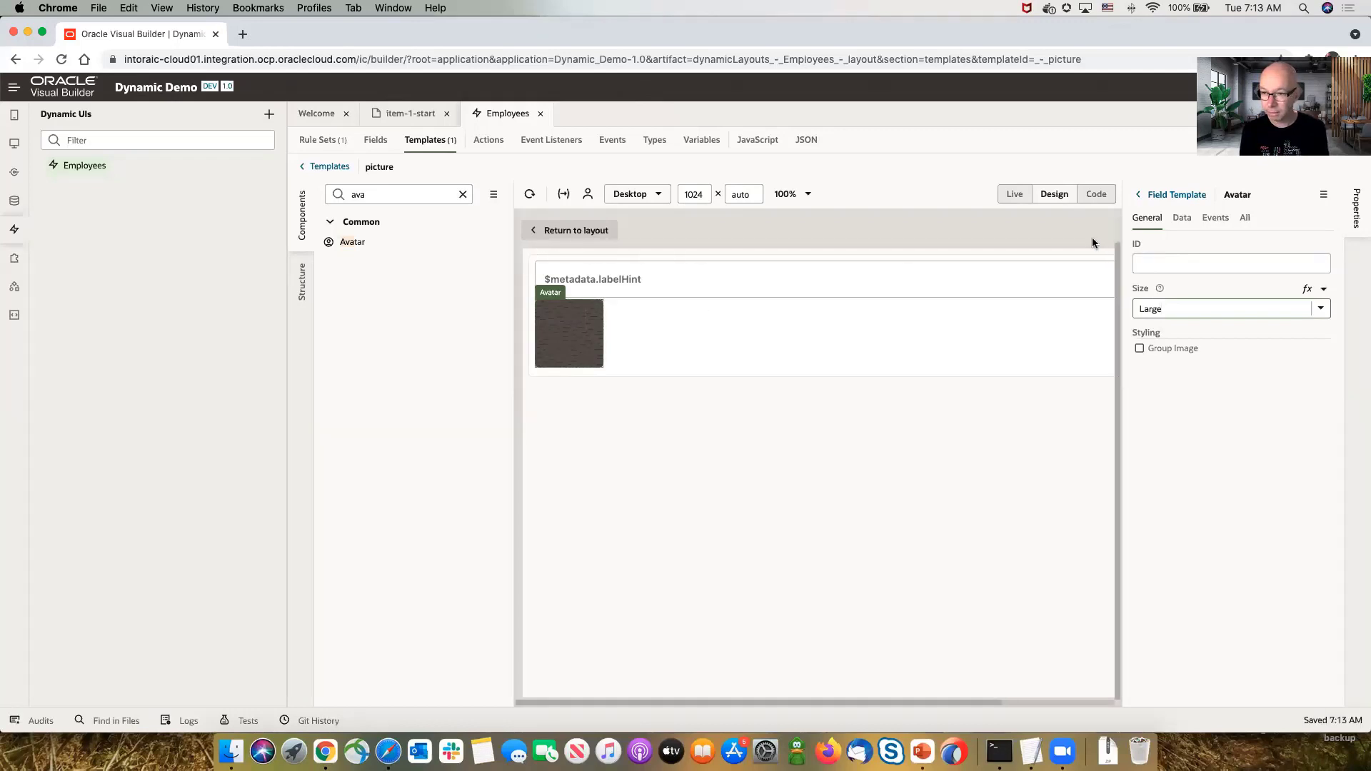
# - Bind the Avatar's Src to the $value context variable
pyautogui.click(1183, 217)
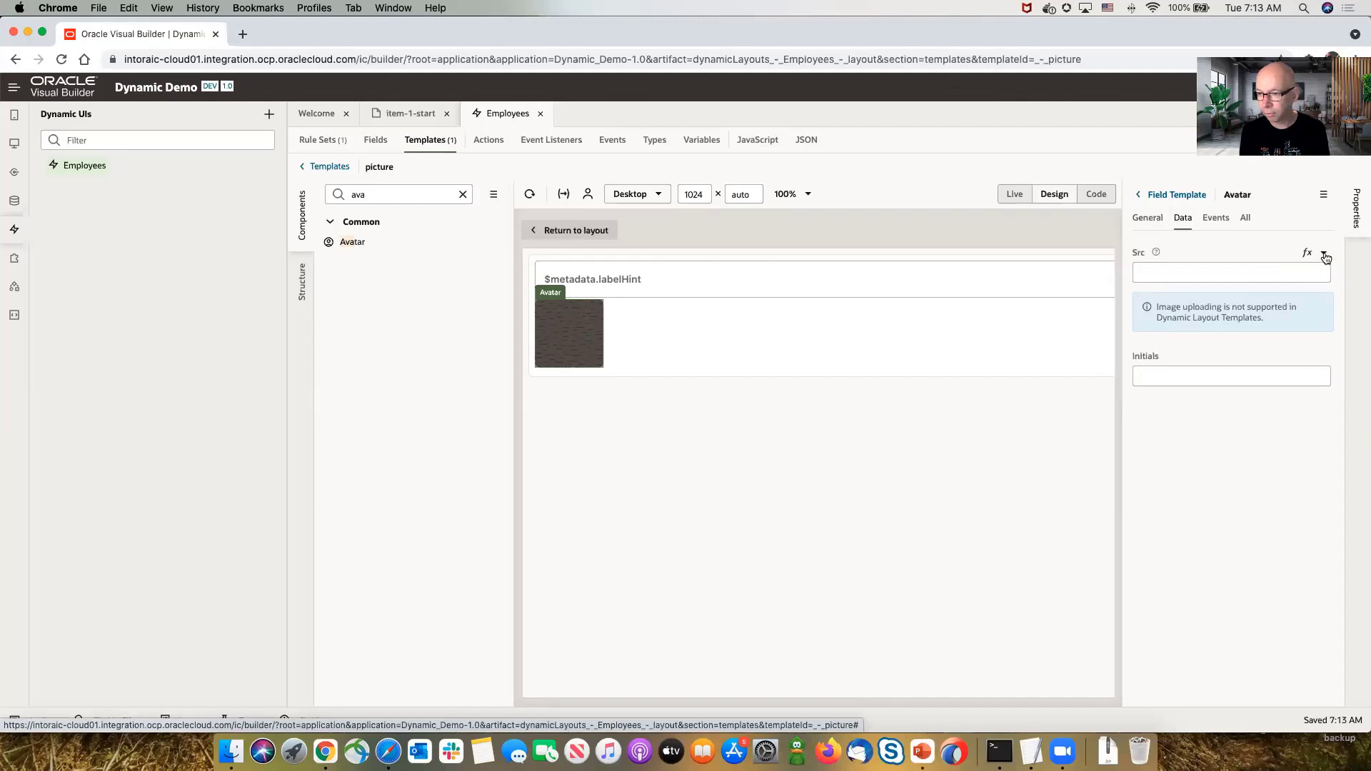
pyautogui.click(1325, 256)
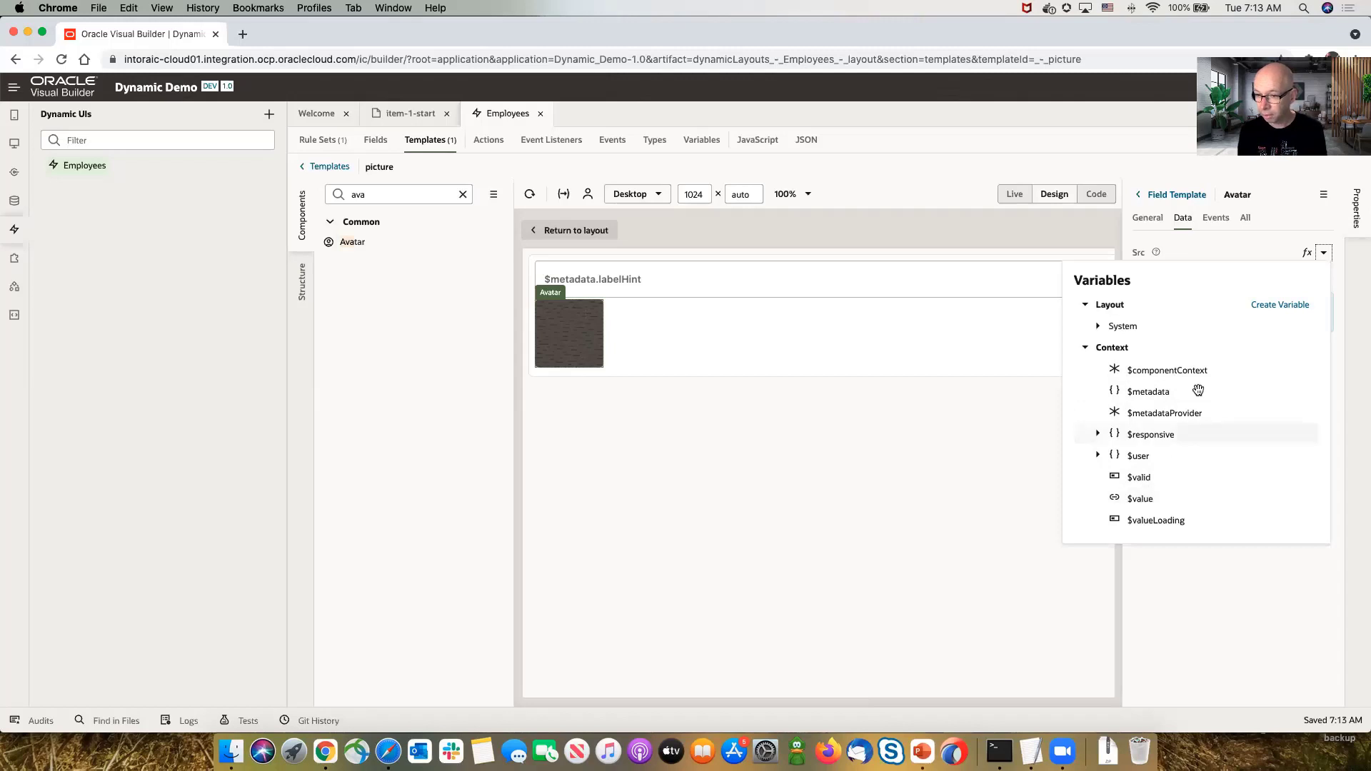
pyautogui.click(1142, 499)
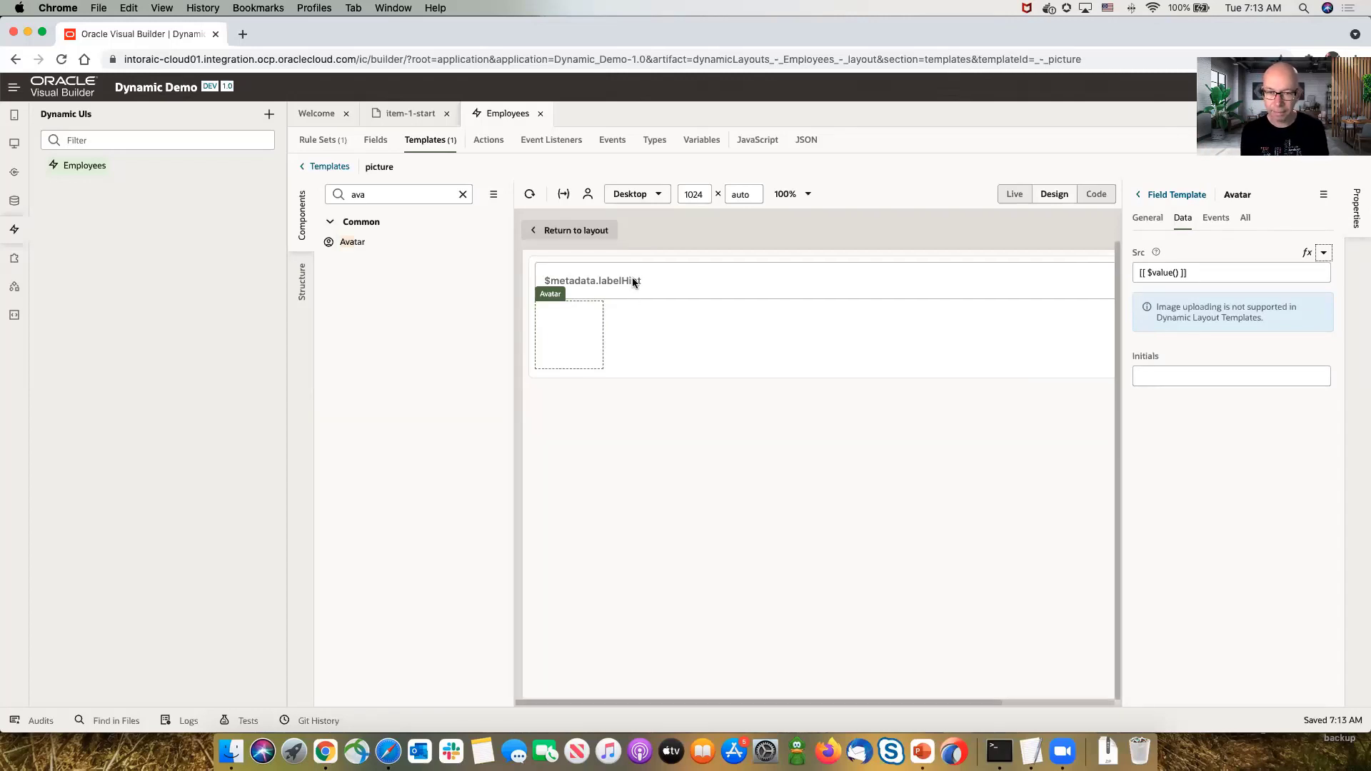
# - Examine how the Picture column renders in the item-1-start page's table, including in Live mode
pyautogui.click(408, 118)
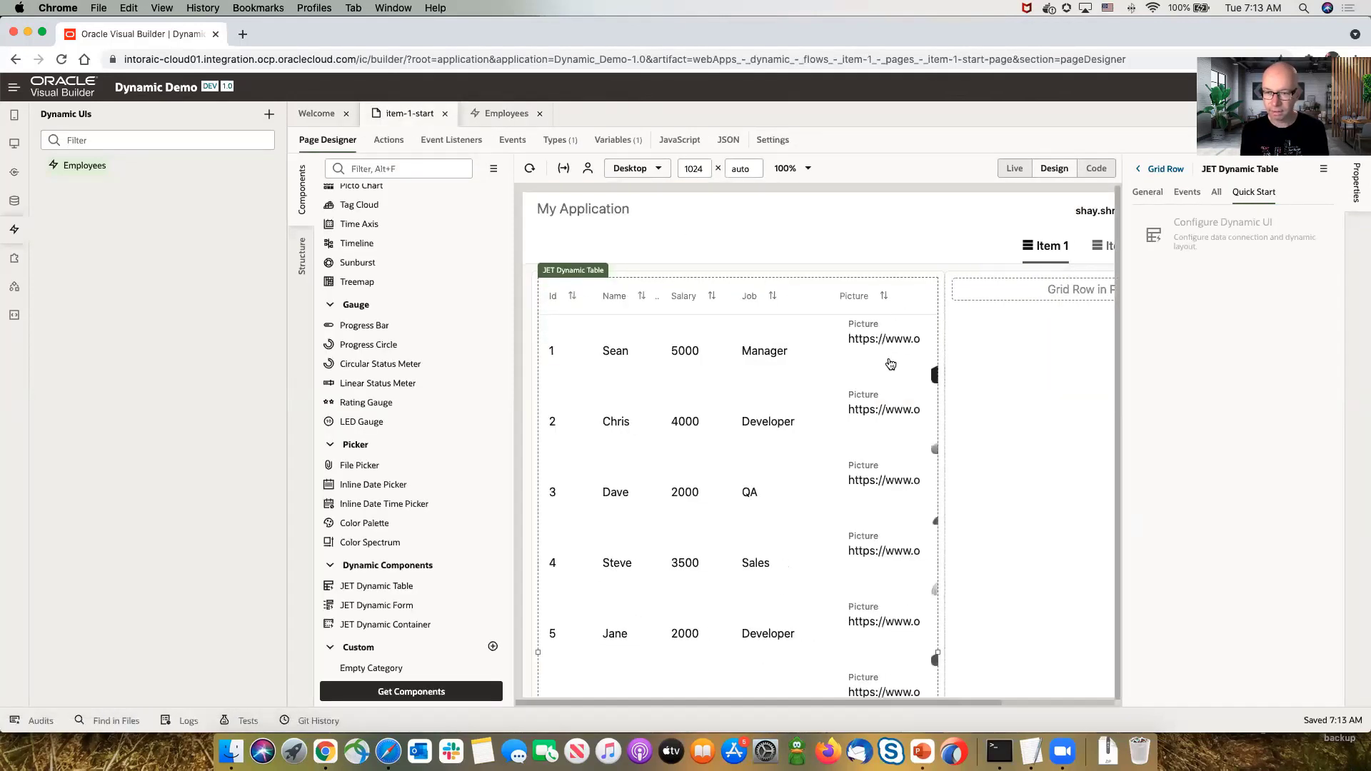
pyautogui.hscroll(4, 892, 366)
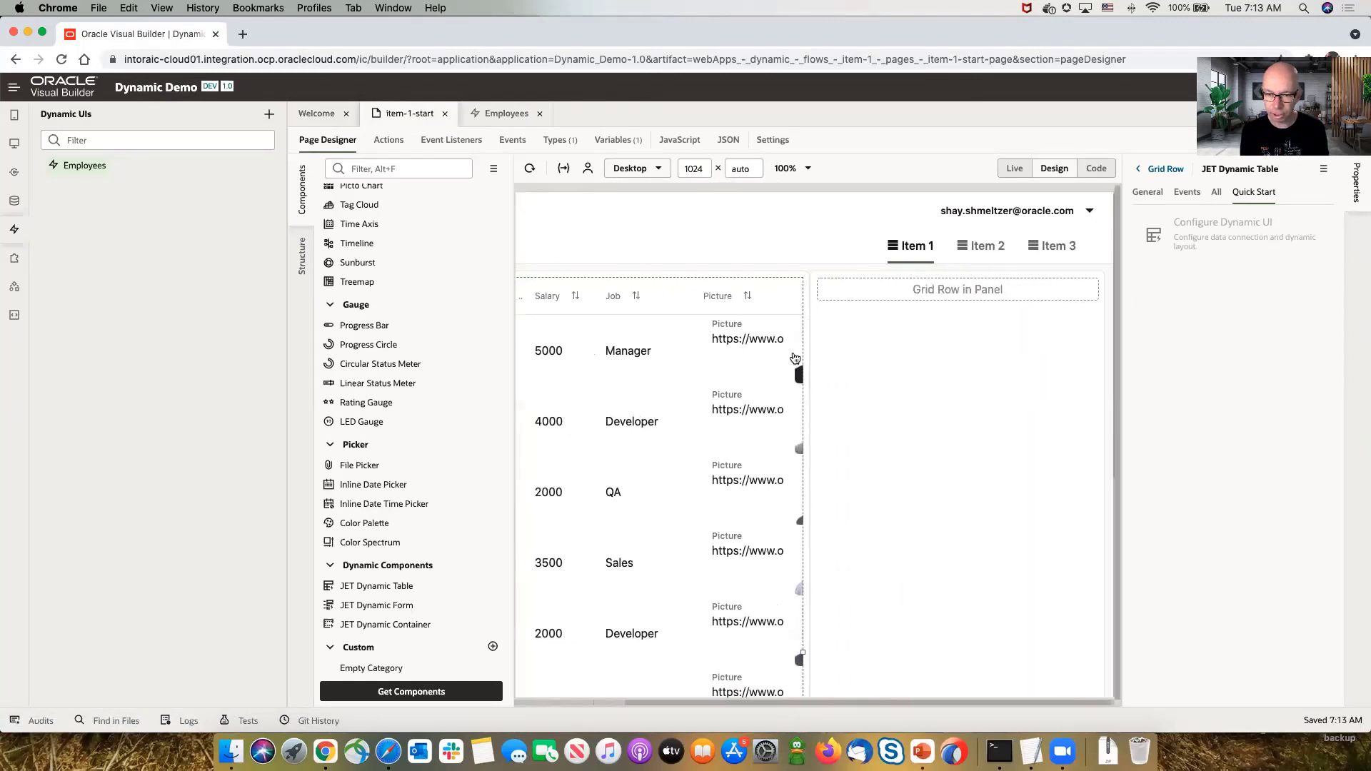
pyautogui.hscroll(-4, 757, 350)
pyautogui.click(1014, 169)
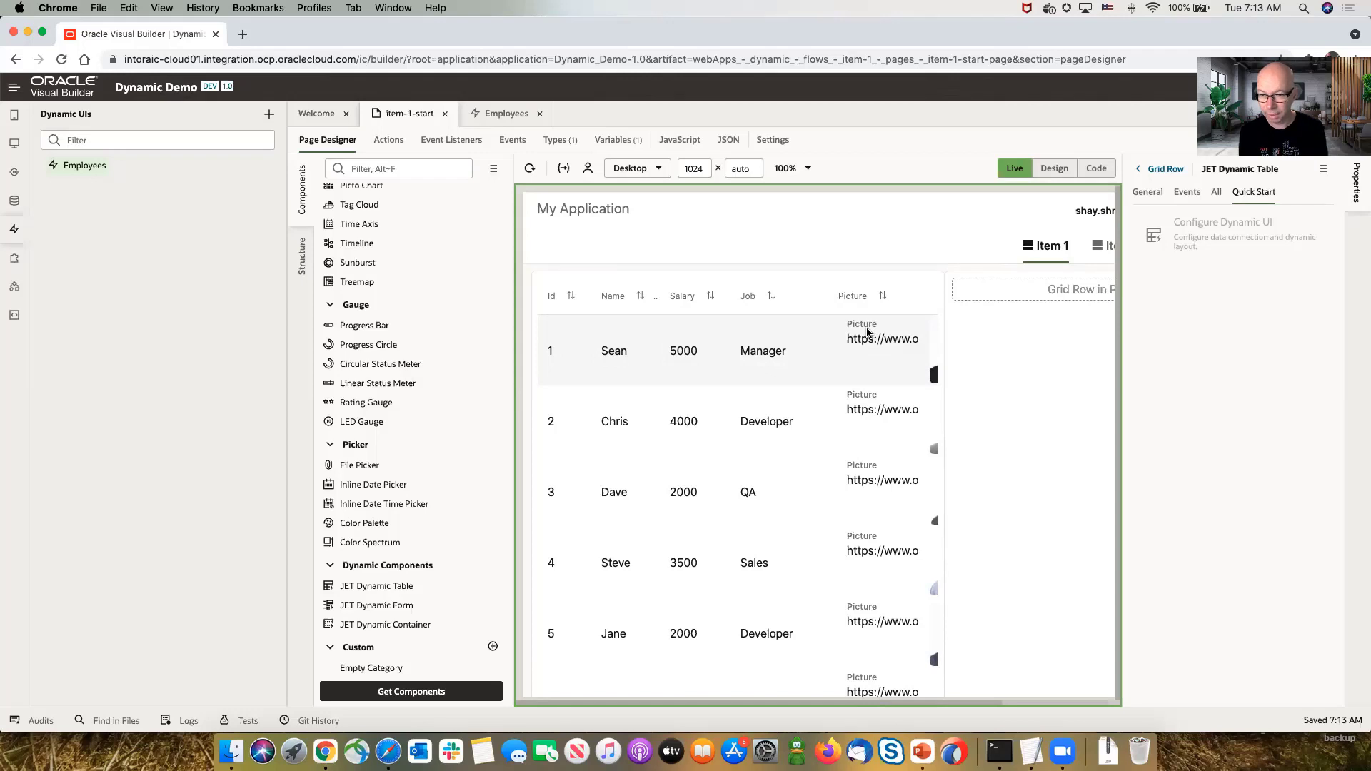
# - Delete the Input Text from the picture template in Design mode and check the Picture column on the item-1-start page
pyautogui.click(515, 117)
pyautogui.click(689, 248)
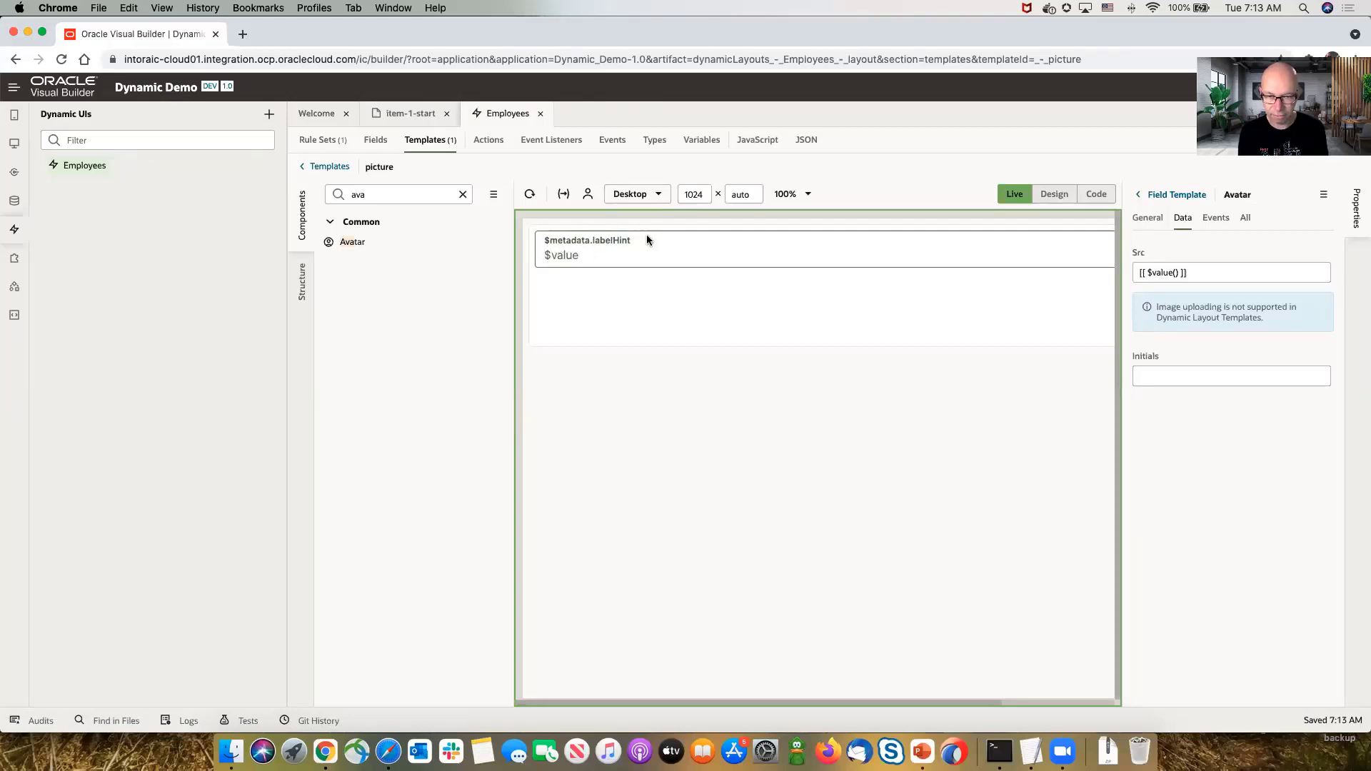
pyautogui.click(1047, 199)
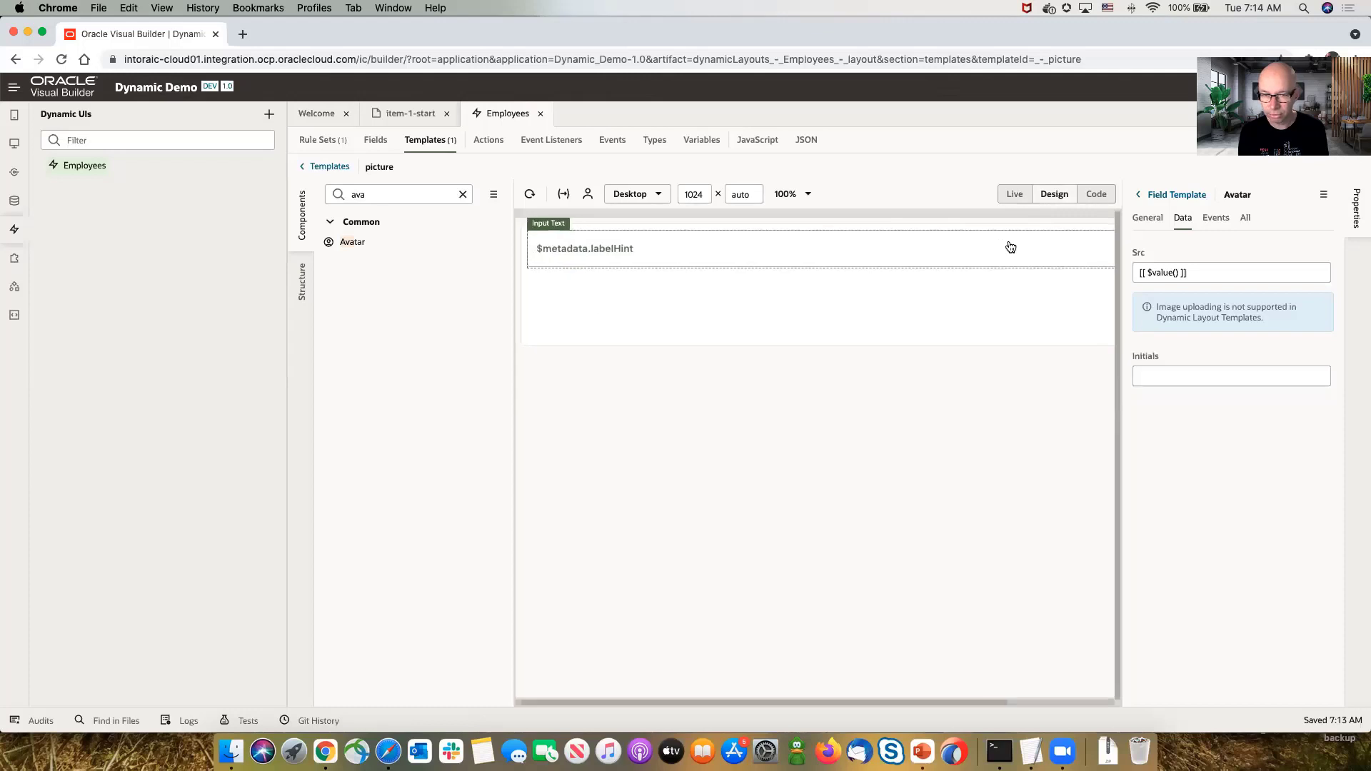
pyautogui.click(1010, 247)
pyautogui.press('Delete')
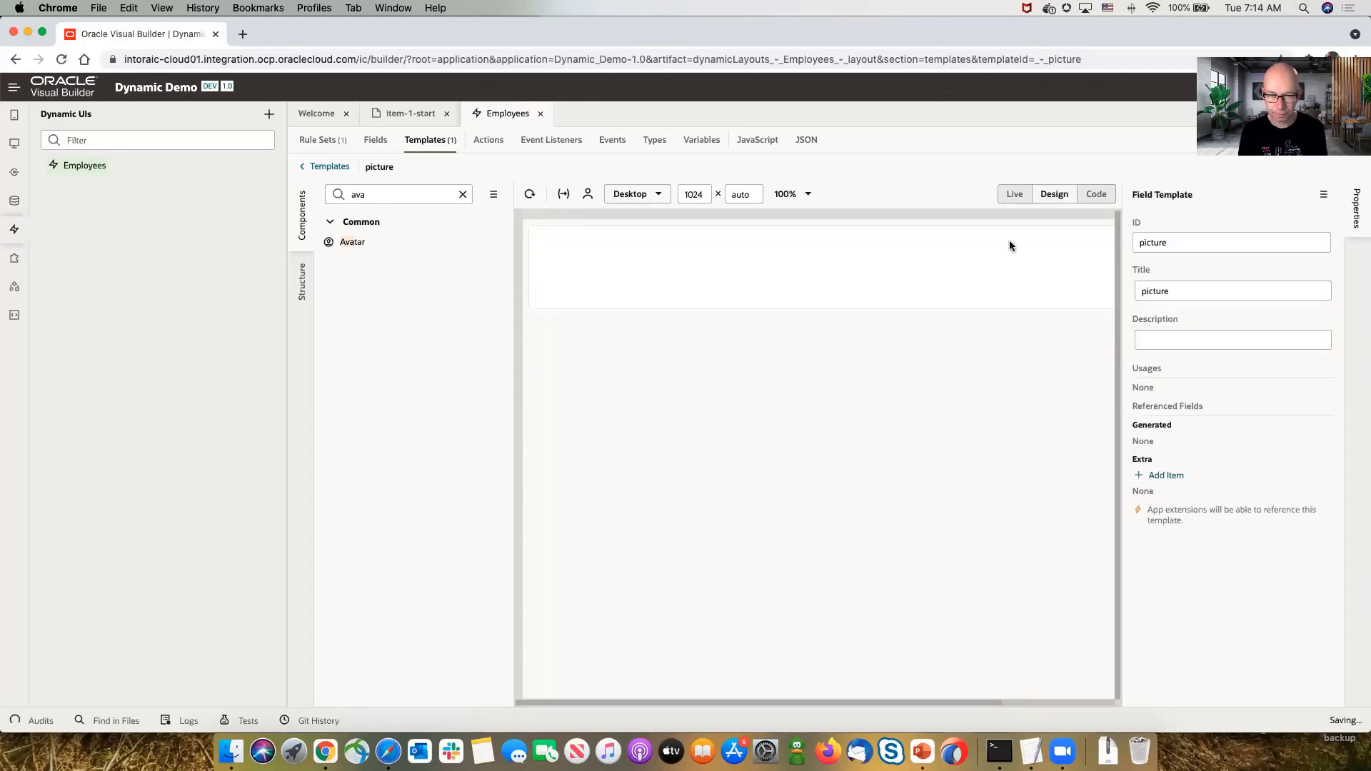
pyautogui.moveTo(352, 242); pyautogui.dragTo(576, 272)
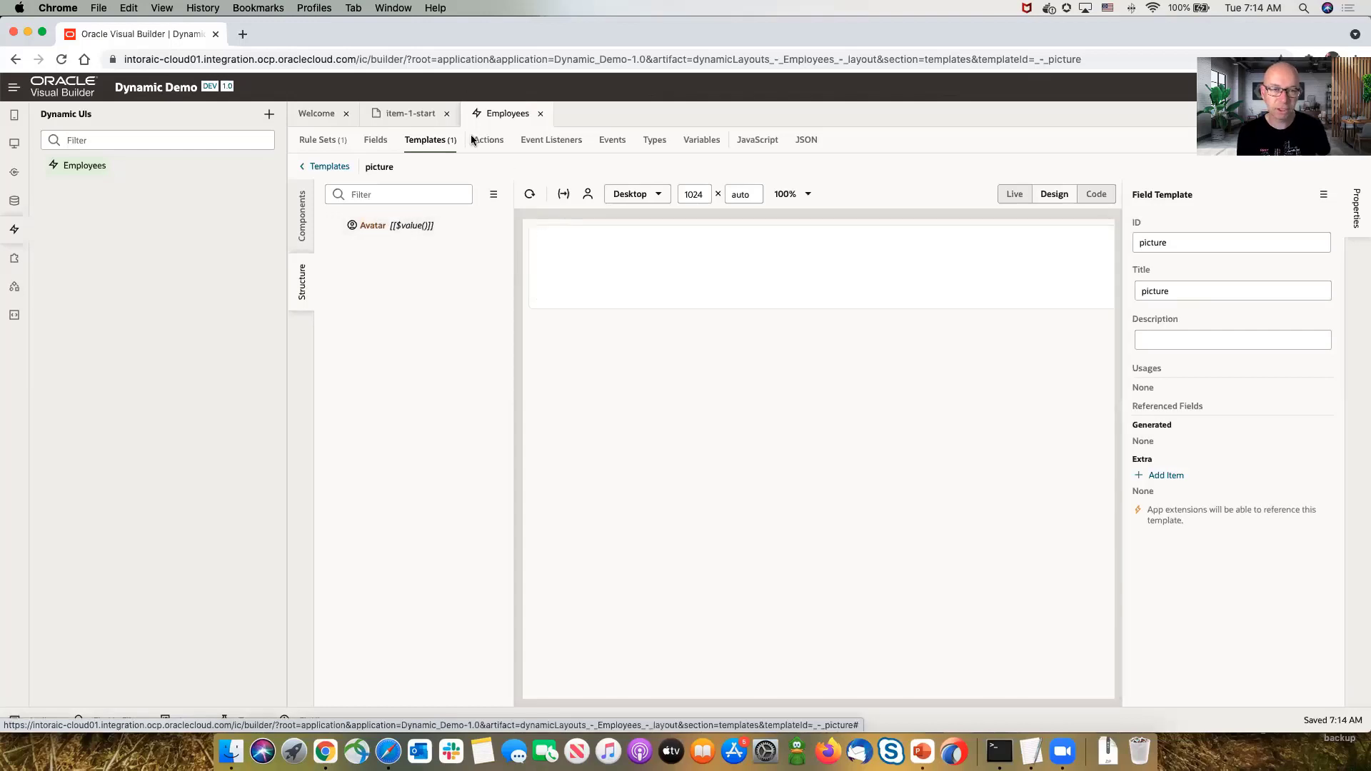
pyautogui.click(404, 116)
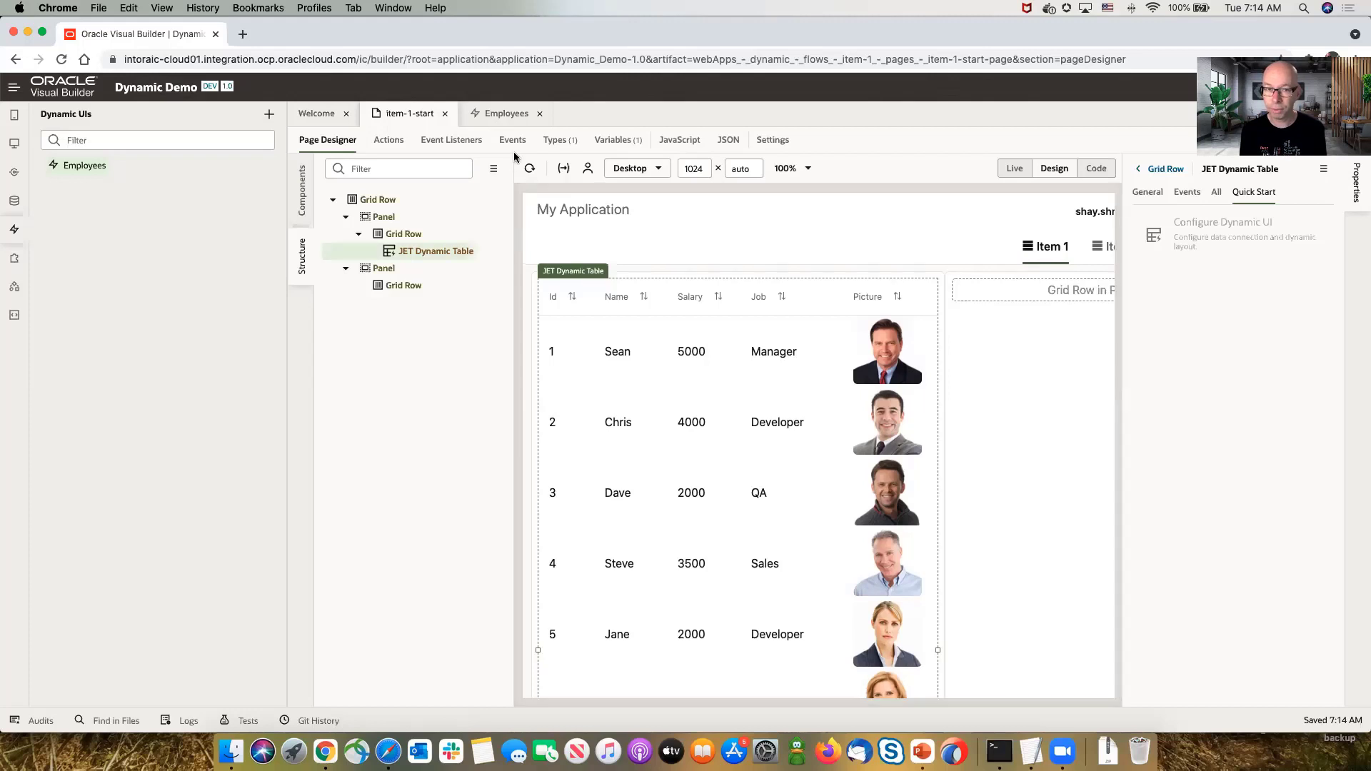
# - Set the Avatar's size to Medium in the picture template and check the table on the item-1-start page
pyautogui.click(501, 118)
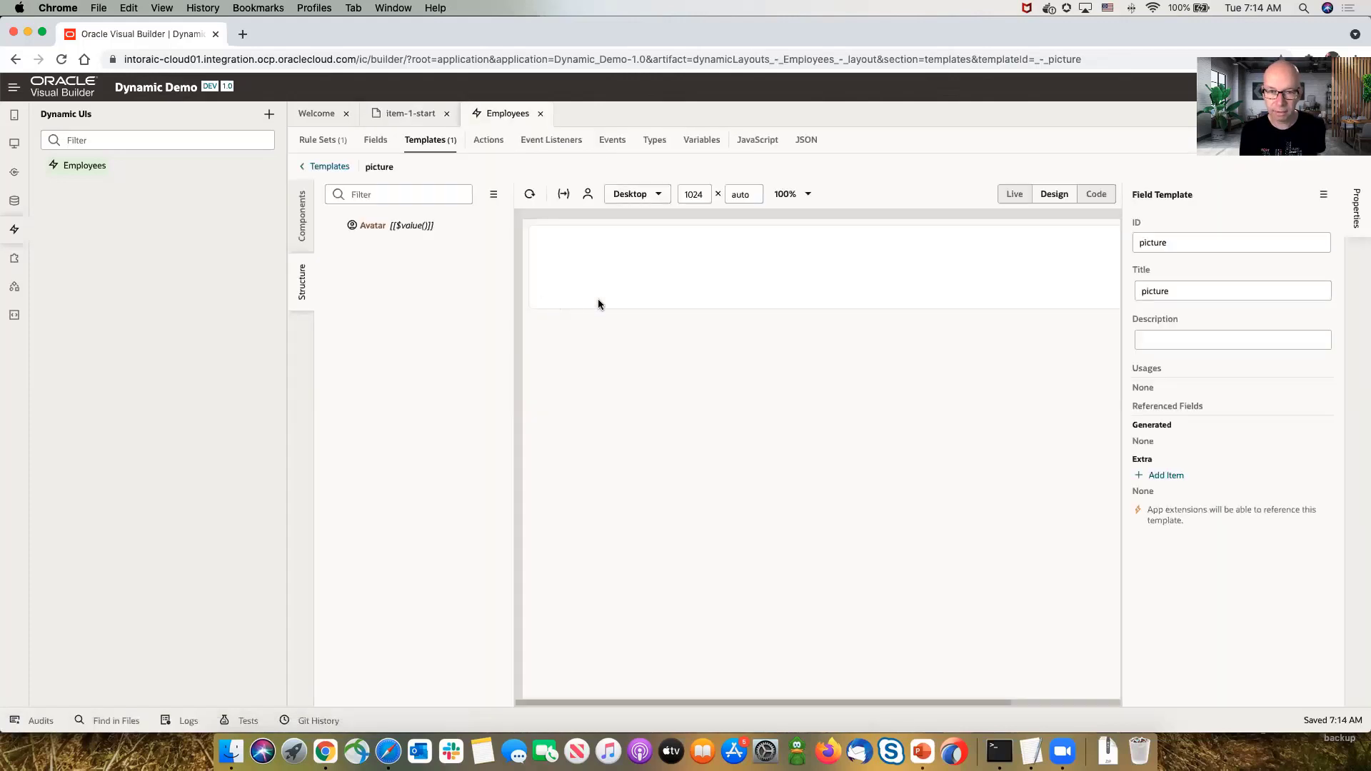
pyautogui.click(569, 269)
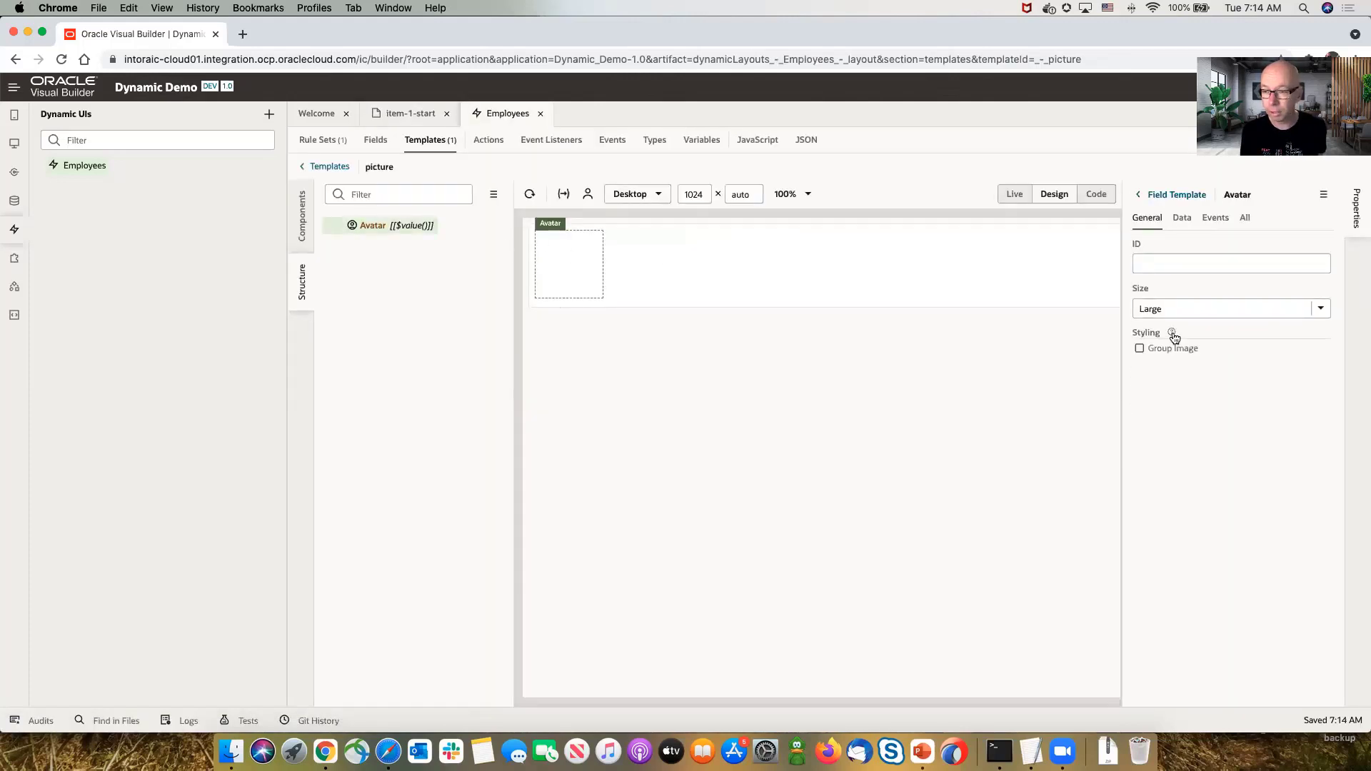
pyautogui.click(1170, 308)
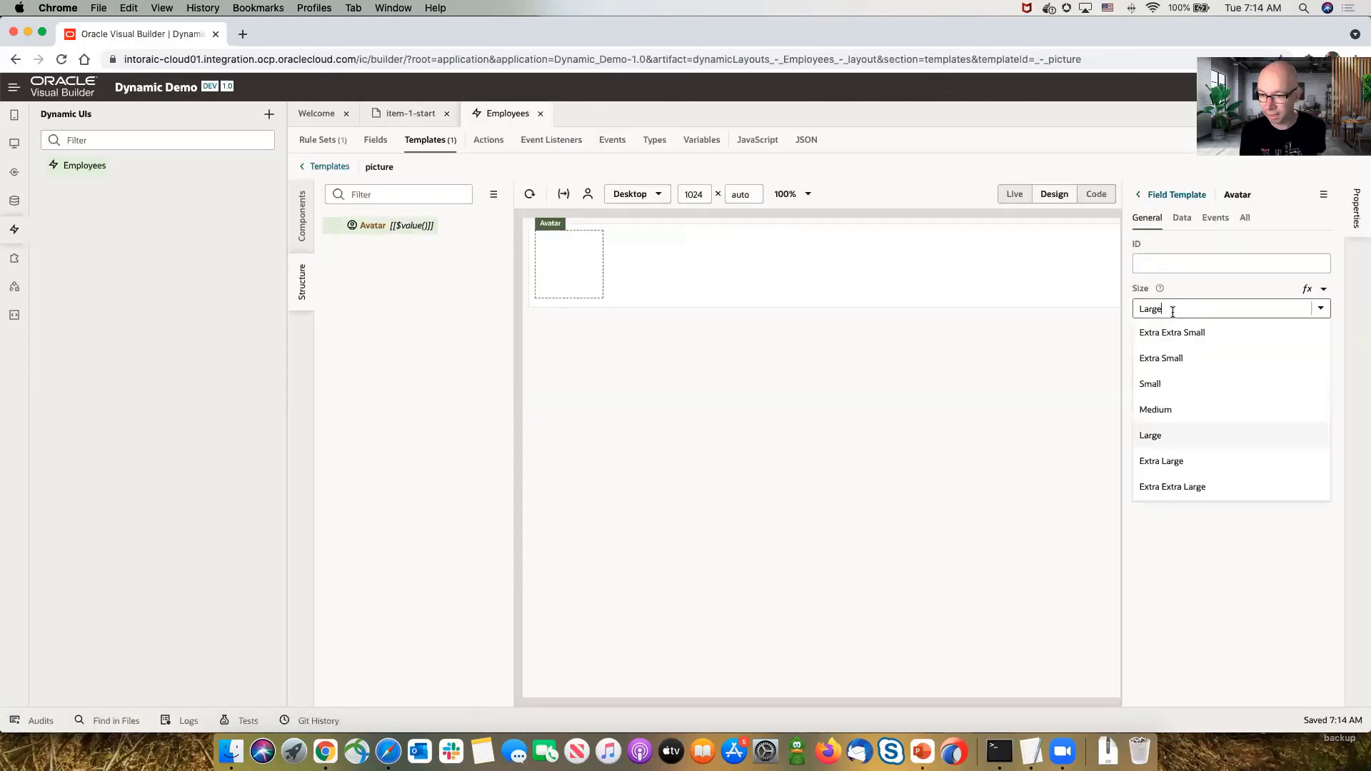
pyautogui.click(1167, 409)
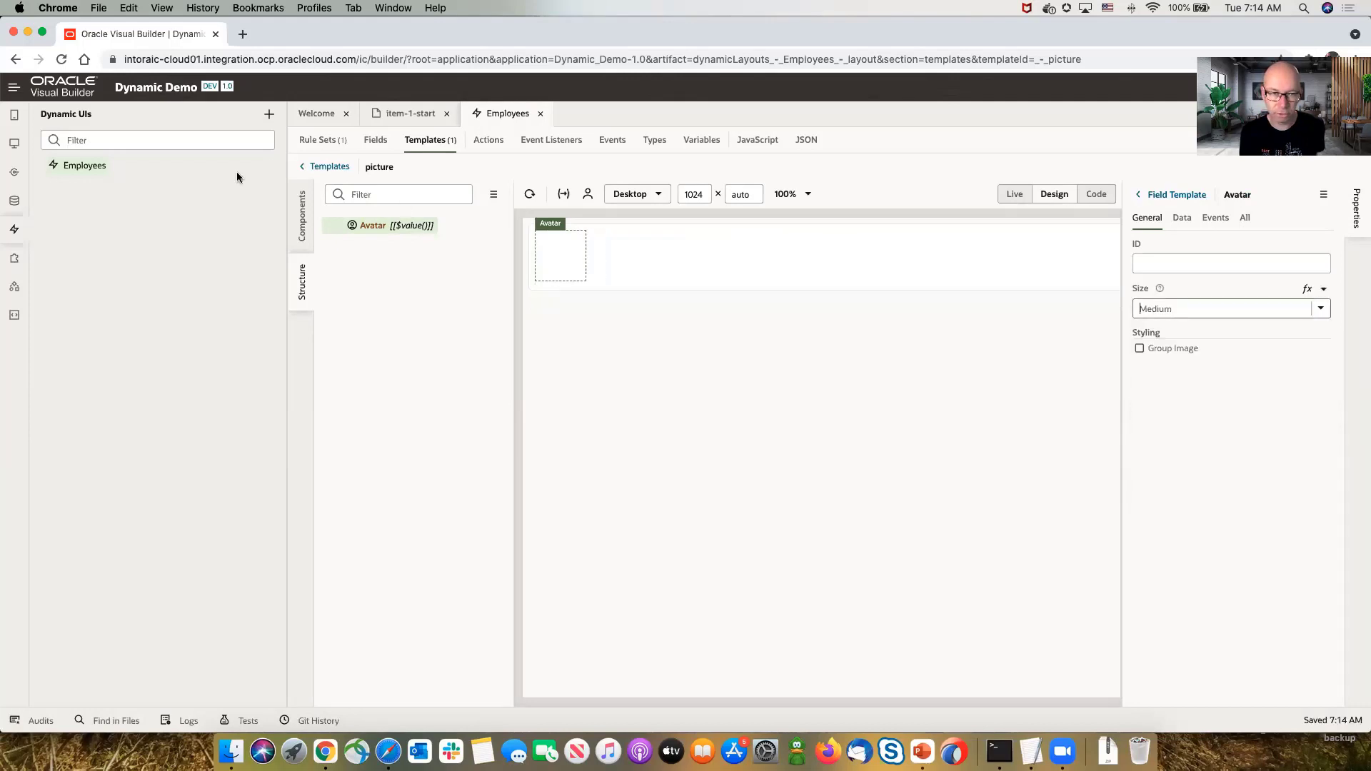
pyautogui.click(402, 114)
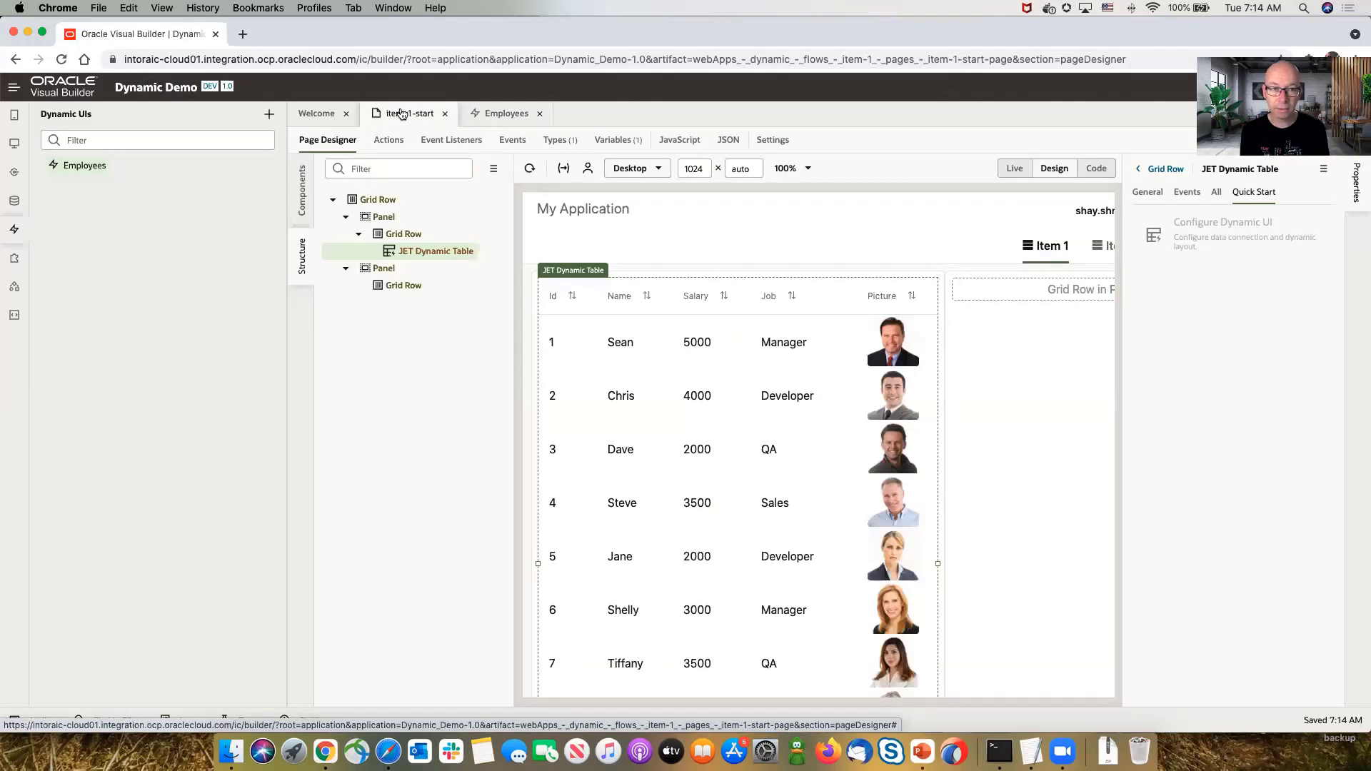
# - Move the picture field to the front of the empTable default layout and check the column order on the item-1-start page
pyautogui.click(491, 122)
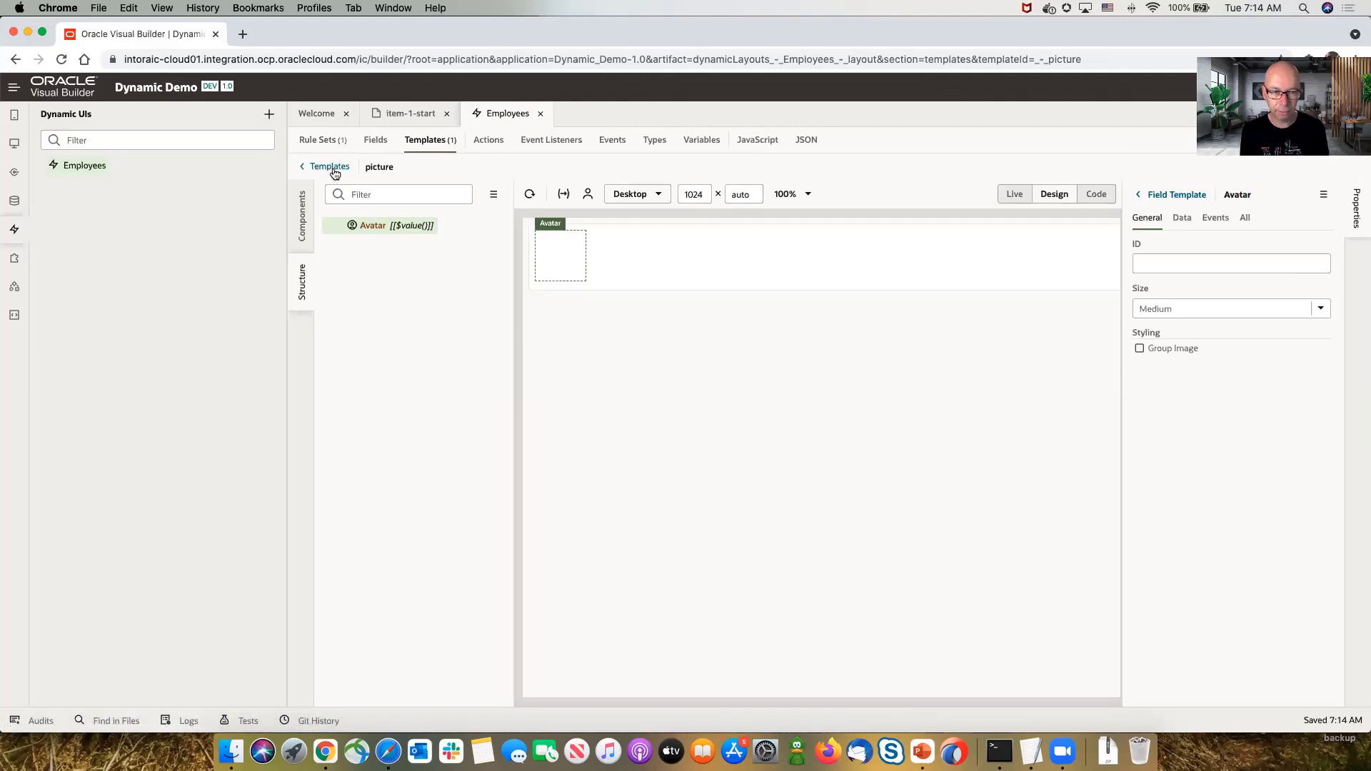
pyautogui.click(333, 169)
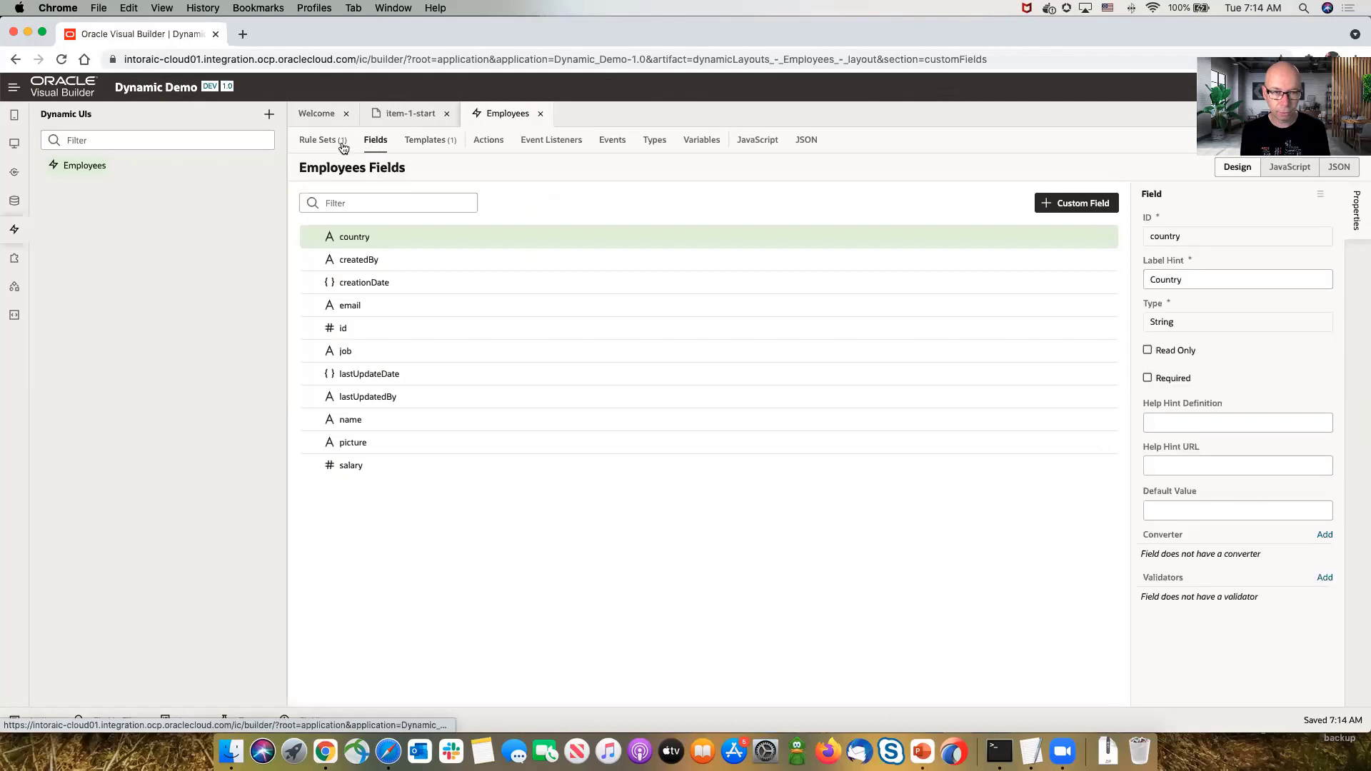
pyautogui.click(323, 140)
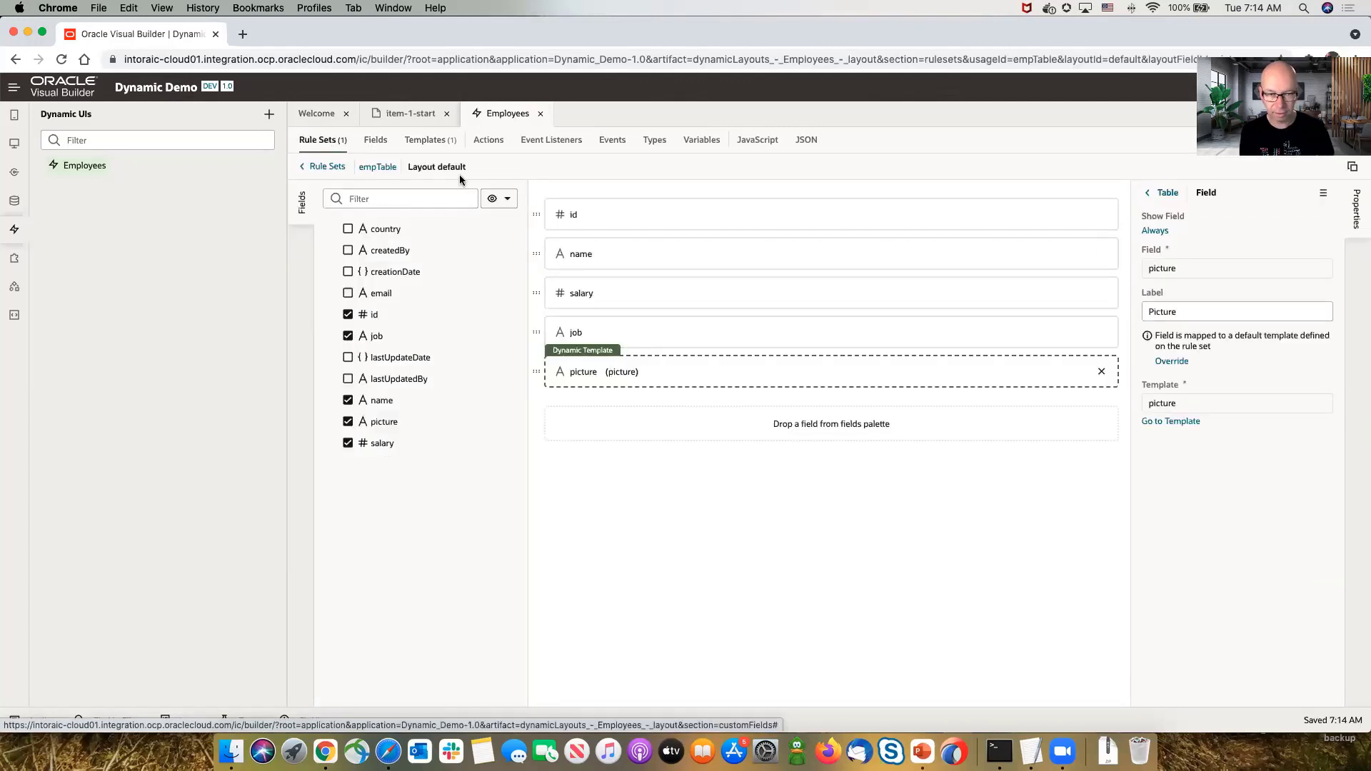
pyautogui.moveTo(535, 371); pyautogui.dragTo(543, 197)
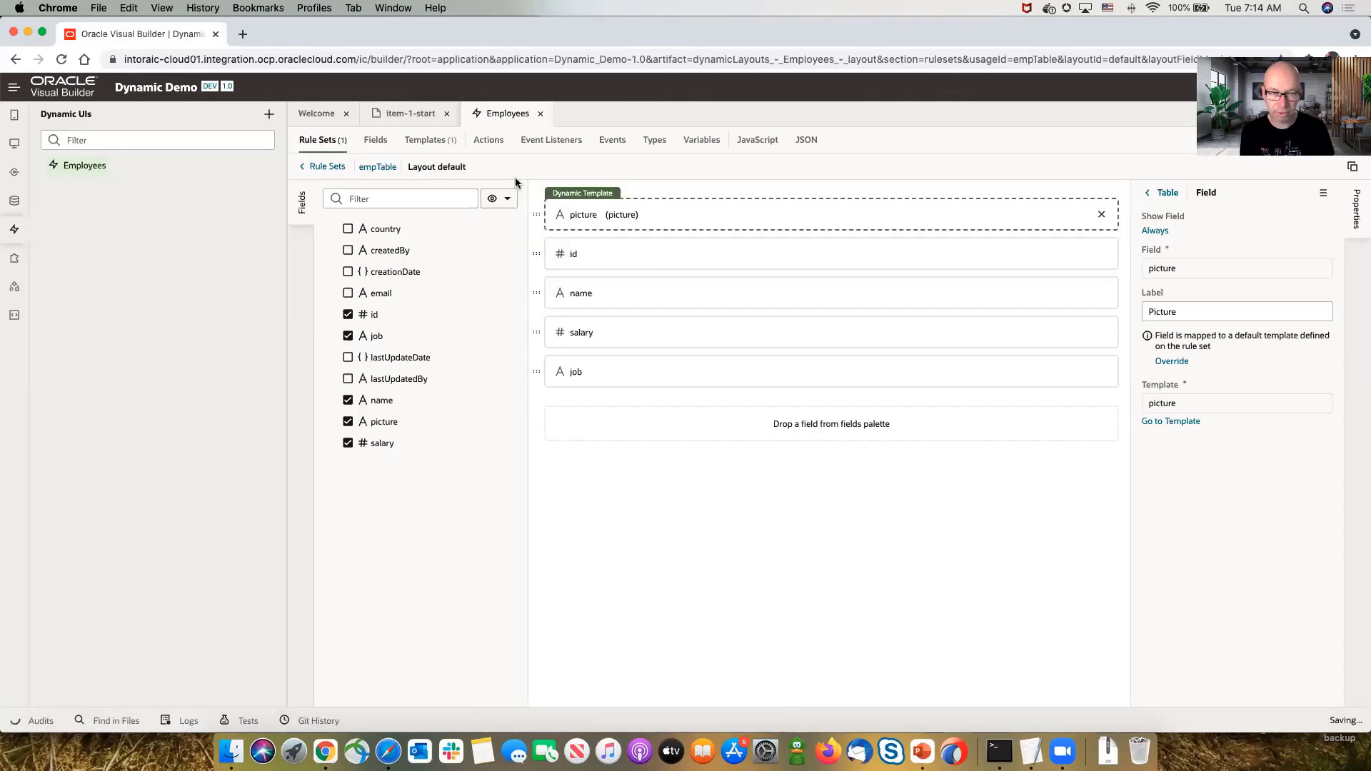
pyautogui.click(415, 114)
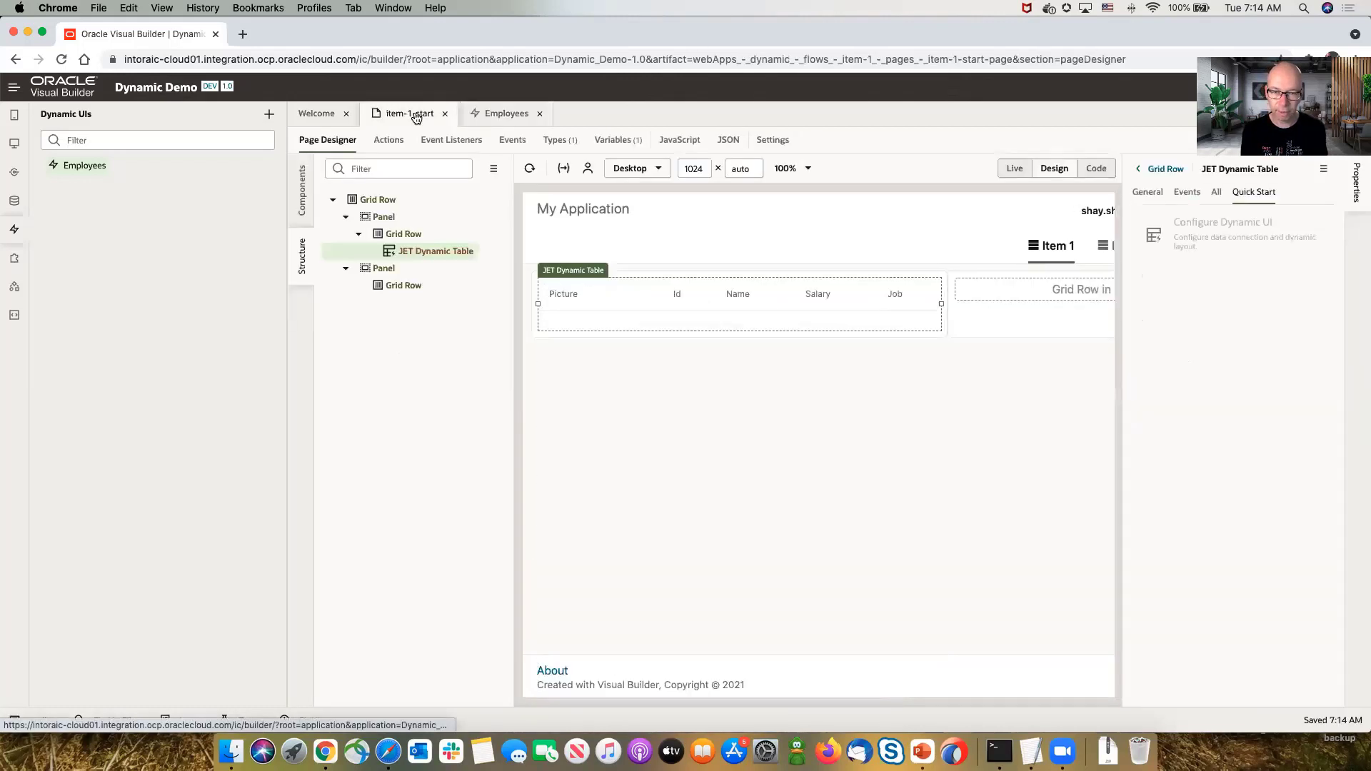